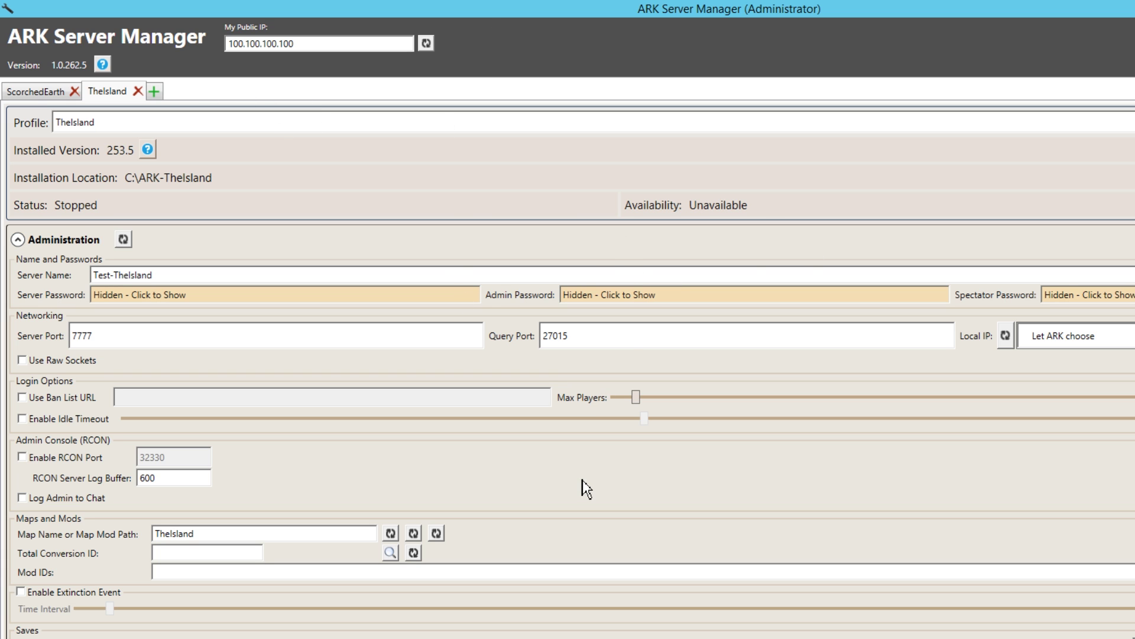
pyautogui.scroll(-1, 584, 524)
pyautogui.scroll(1, 583, 517)
# Open the ScorchedEarth profile, check ports 7779 and 27017, and enable Use Raw Sockets.
pyautogui.click(30, 90)
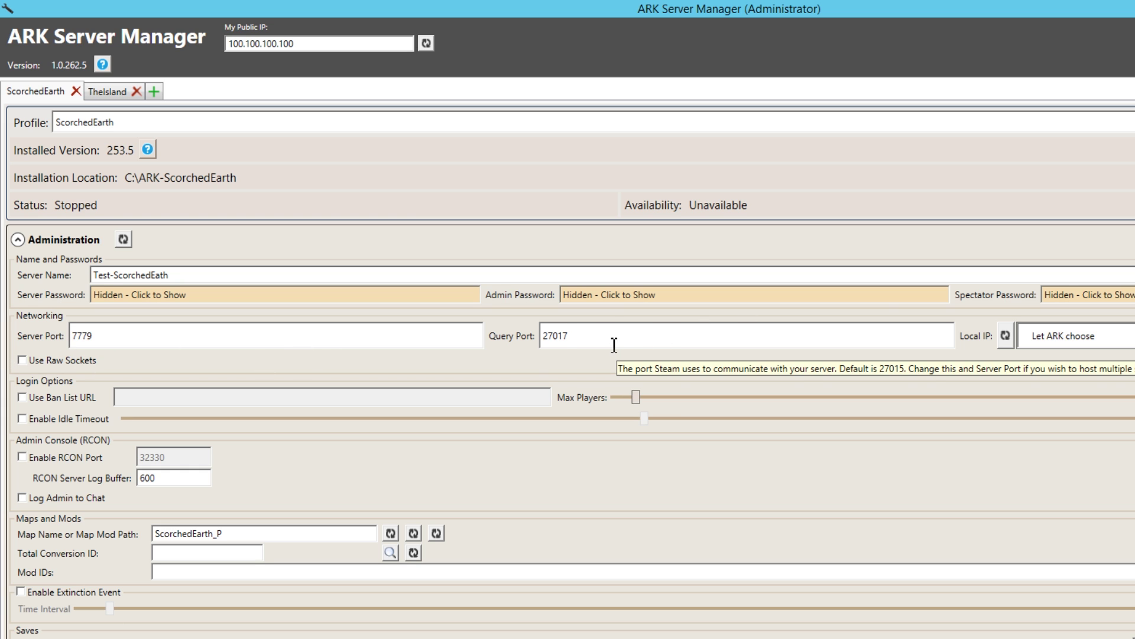
pyautogui.doubleClick(559, 335)
pyautogui.moveTo(198, 341); pyautogui.dragTo(7, 338)
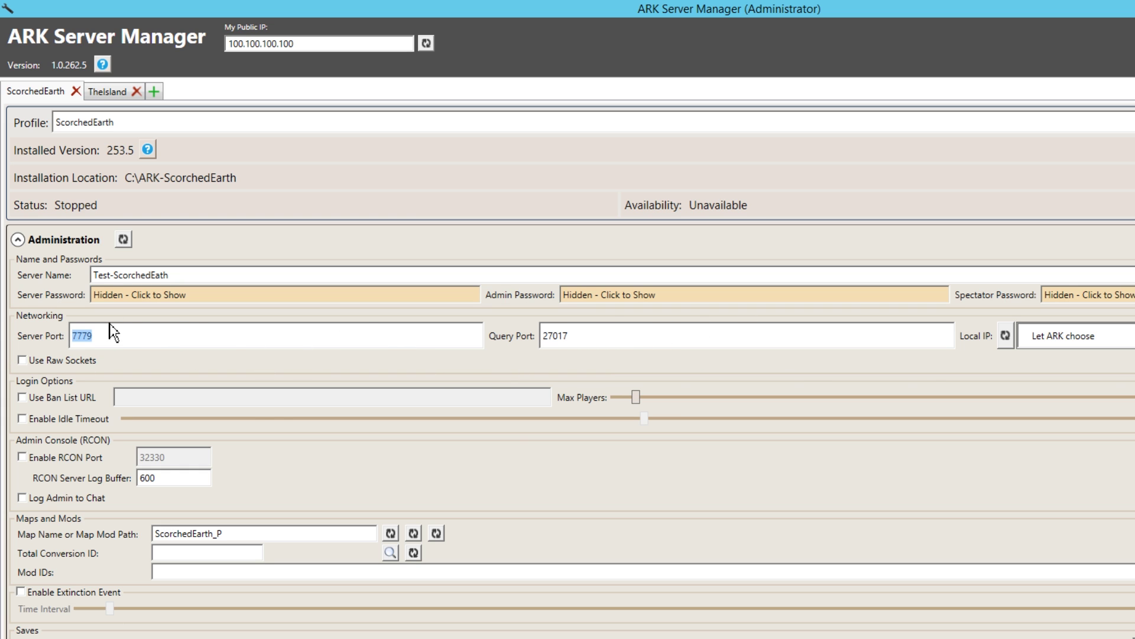
pyautogui.click(53, 360)
pyautogui.scroll(-3, 937, 492)
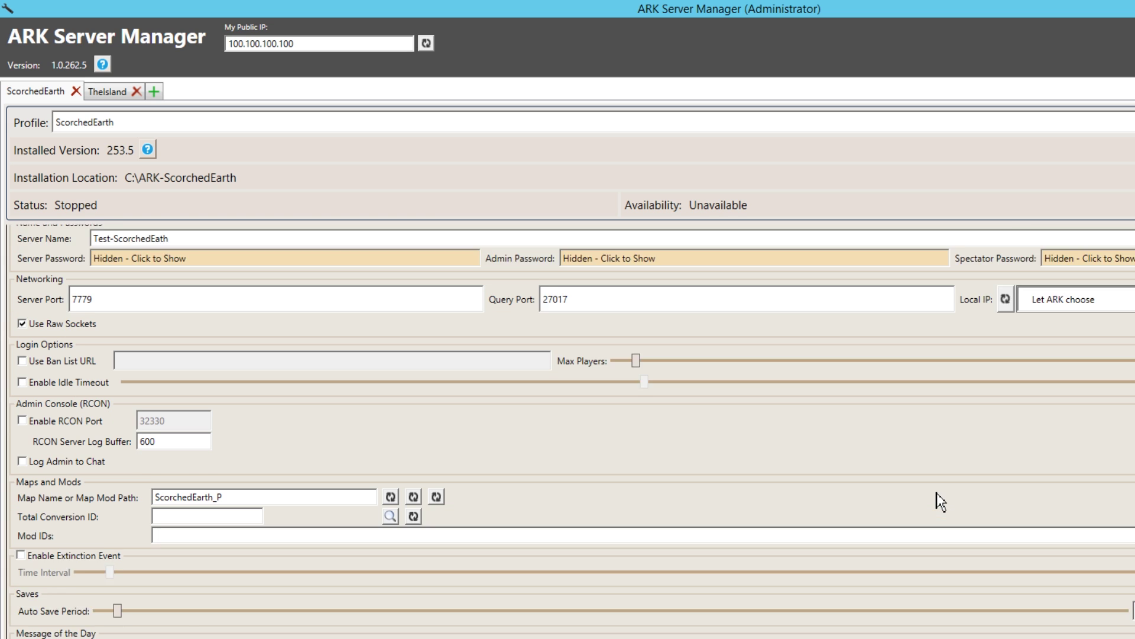
pyautogui.scroll(-1, 924, 432)
pyautogui.scroll(-1, 923, 432)
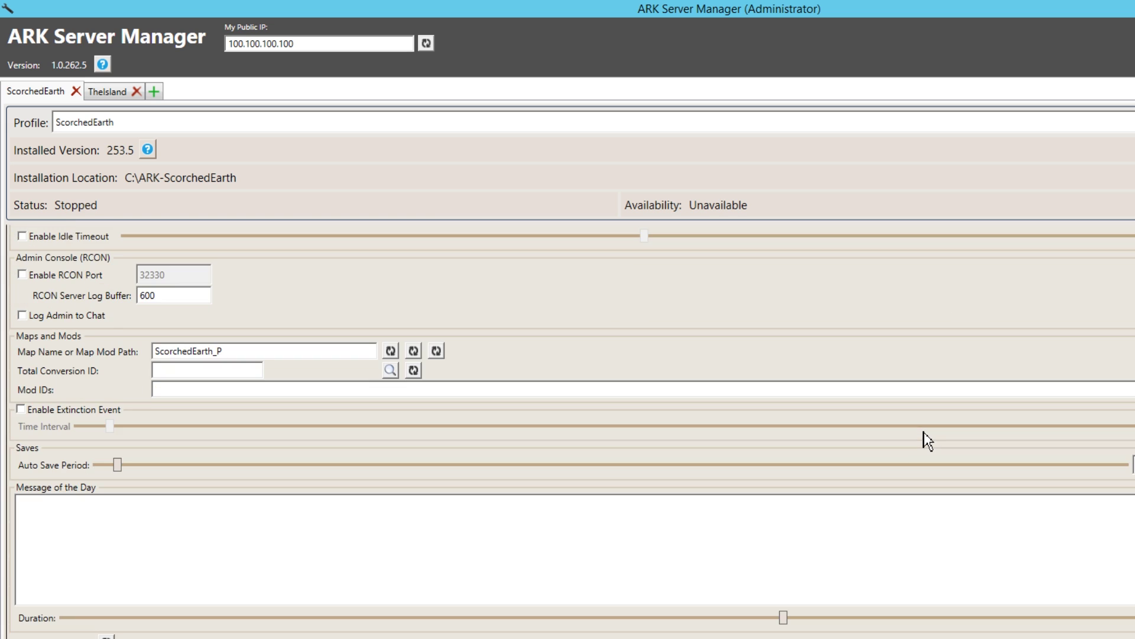
pyautogui.scroll(-1, 923, 432)
pyautogui.scroll(-2, 1021, 502)
pyautogui.scroll(-2, 1021, 502)
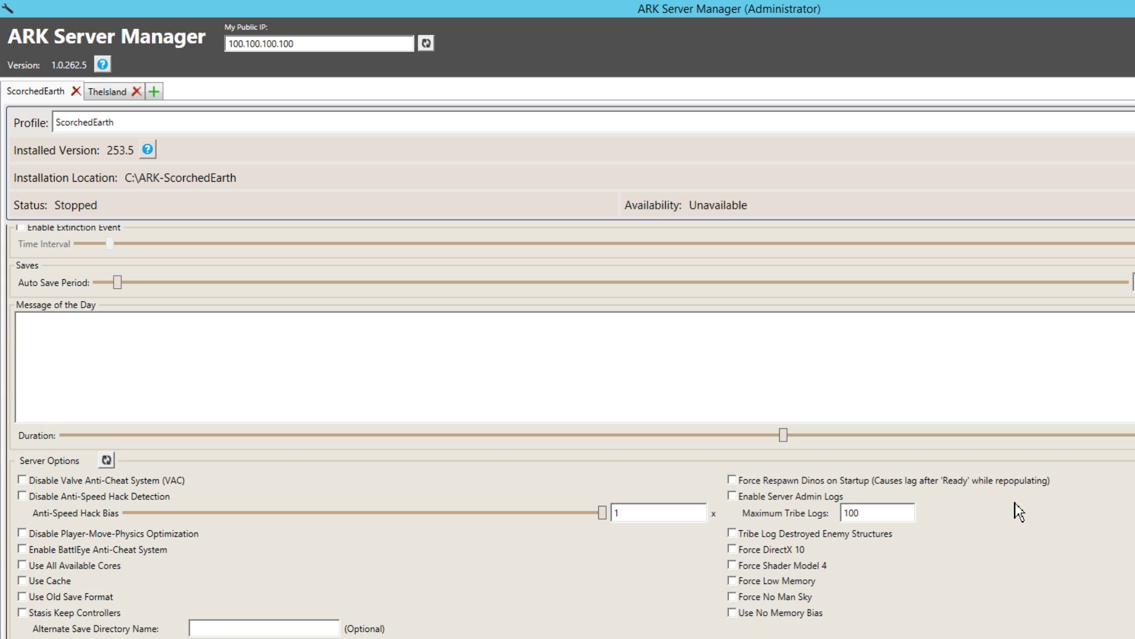
pyautogui.scroll(-2, 1022, 501)
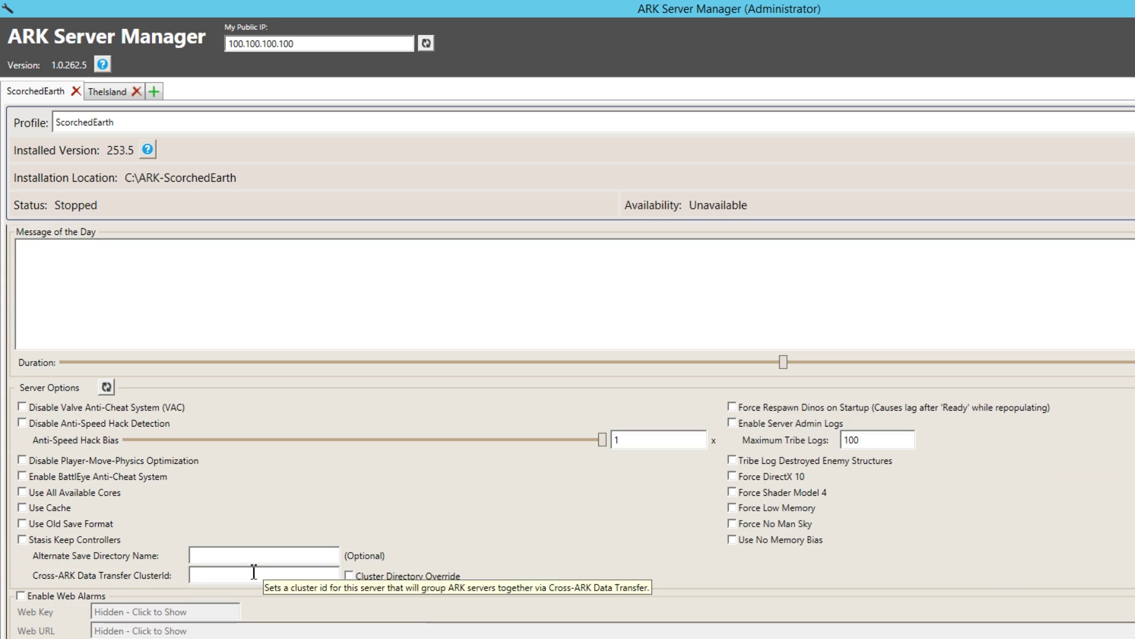
pyautogui.moveTo(178, 591)
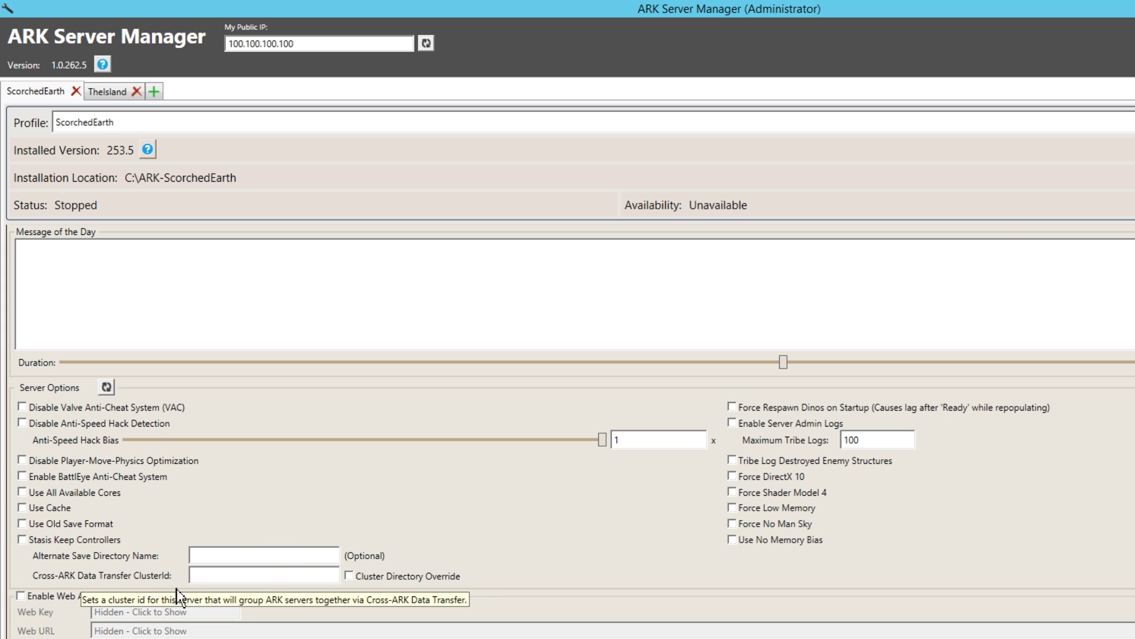
# Enter ScorchedEarth's alternate save directory name and cluster ID ASMC, comparing with TheIsland.
pyautogui.click(279, 555)
pyautogui.moveTo(777, 508)
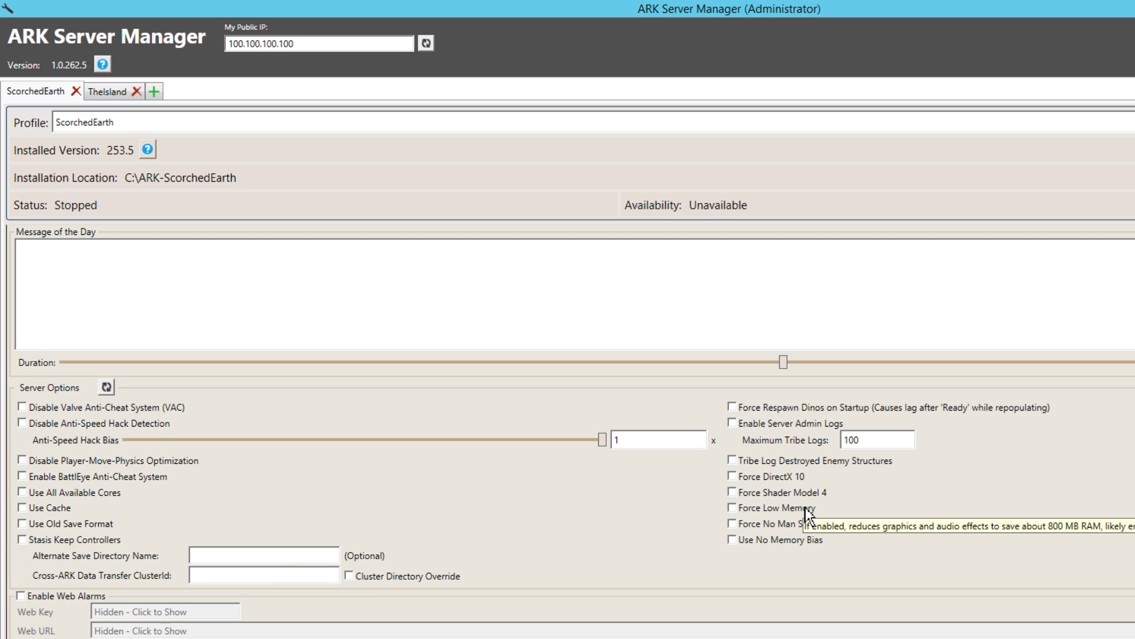
pyautogui.write('ScortchedEarth')
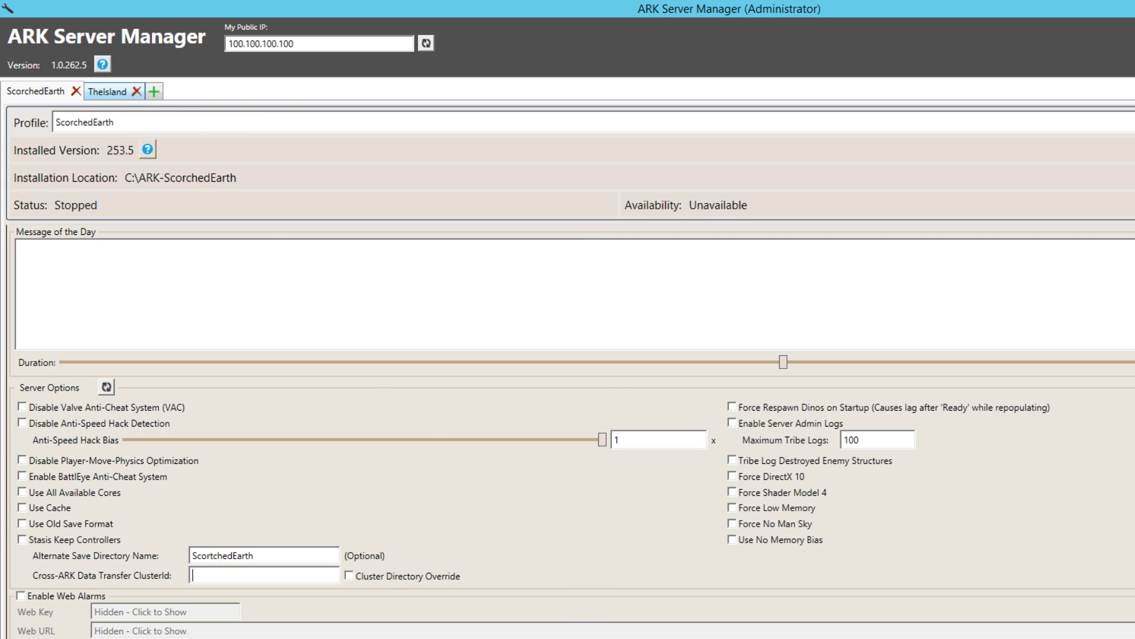
pyautogui.click(122, 87)
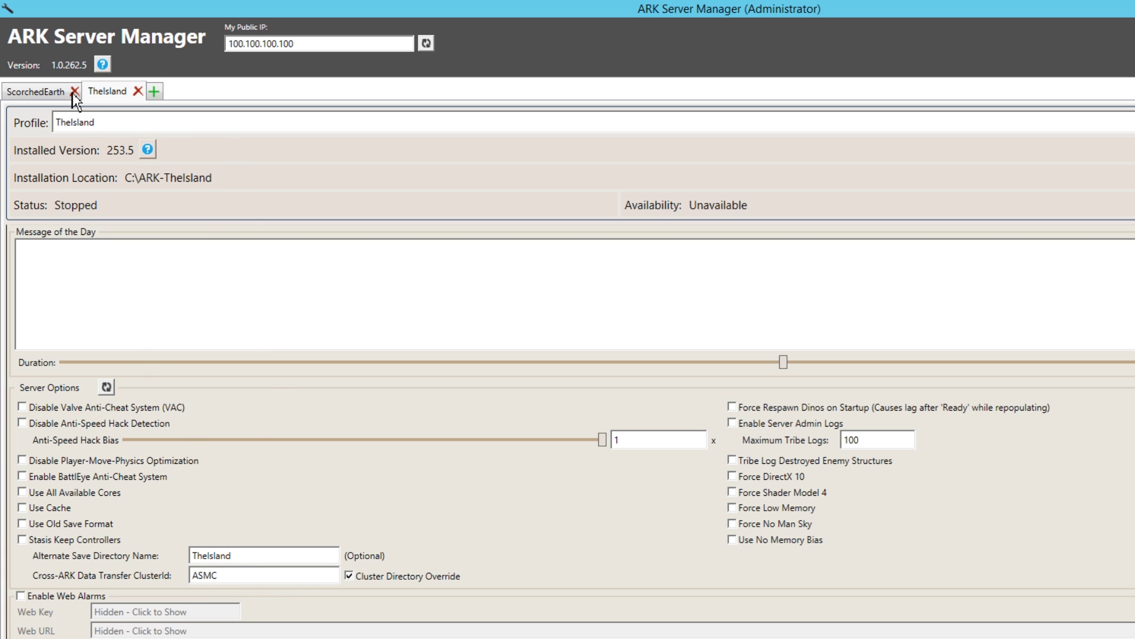
pyautogui.click(36, 92)
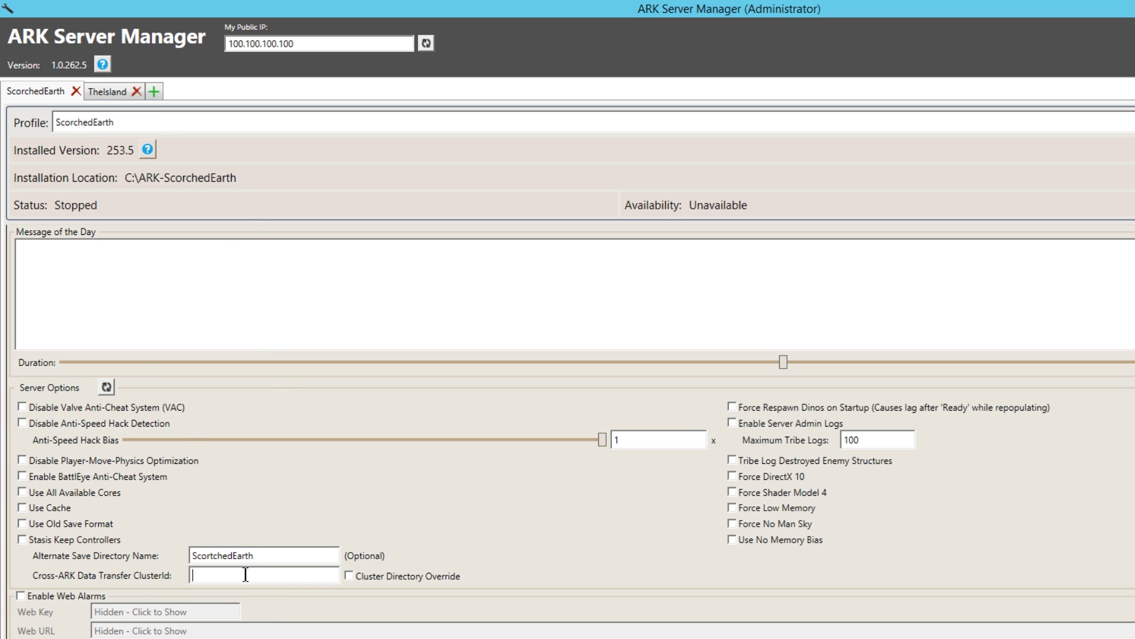
pyautogui.write('ASMC')
# Enable Cluster Directory Override, save ScorchedEarth, and recheck it against TheIsland.
pyautogui.click(349, 575)
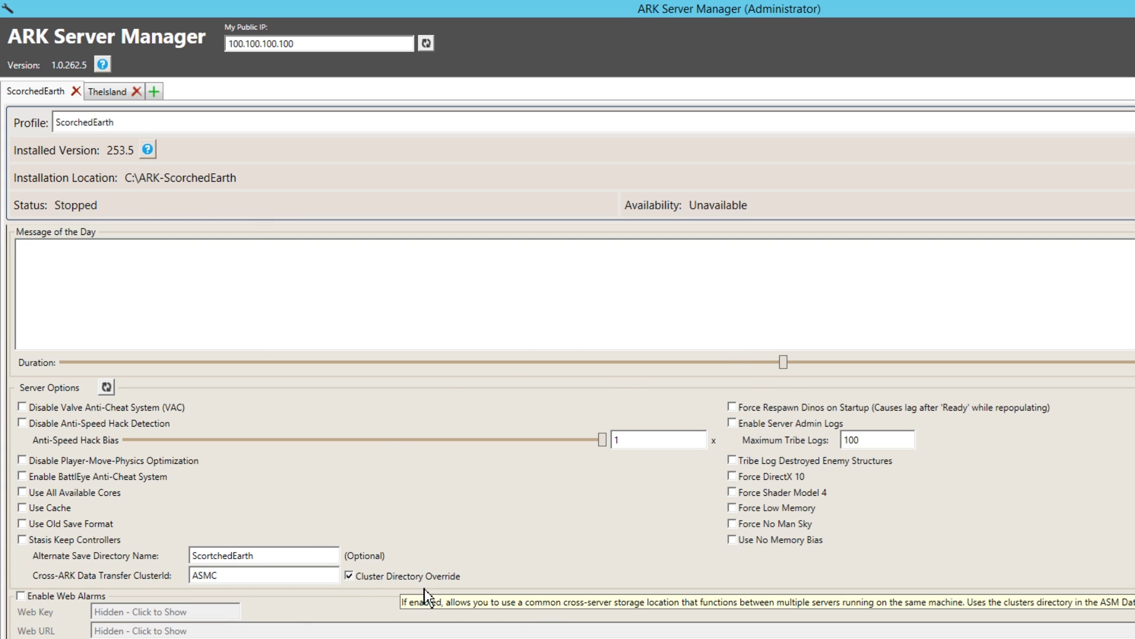
pyautogui.hotkey('ctrl', 's')
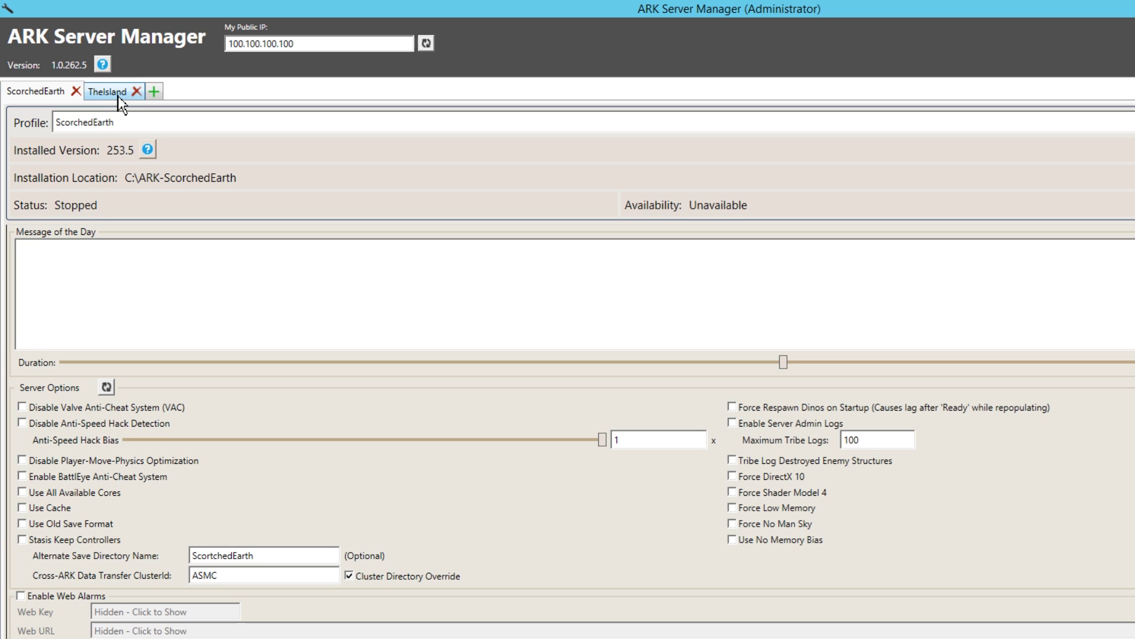
pyautogui.click(118, 96)
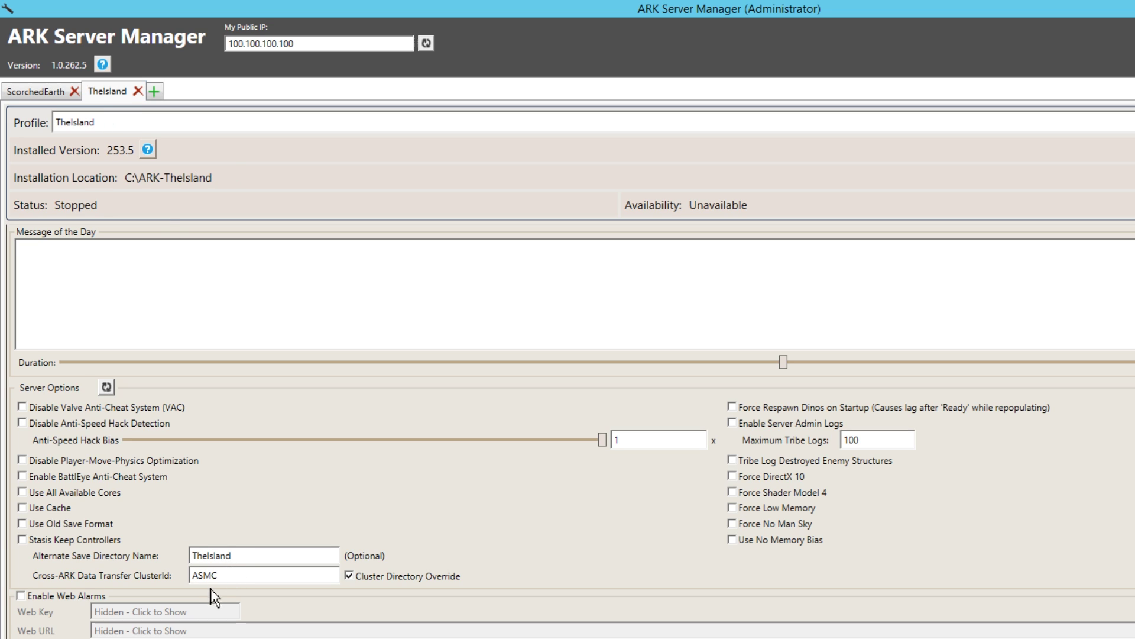
pyautogui.click(34, 96)
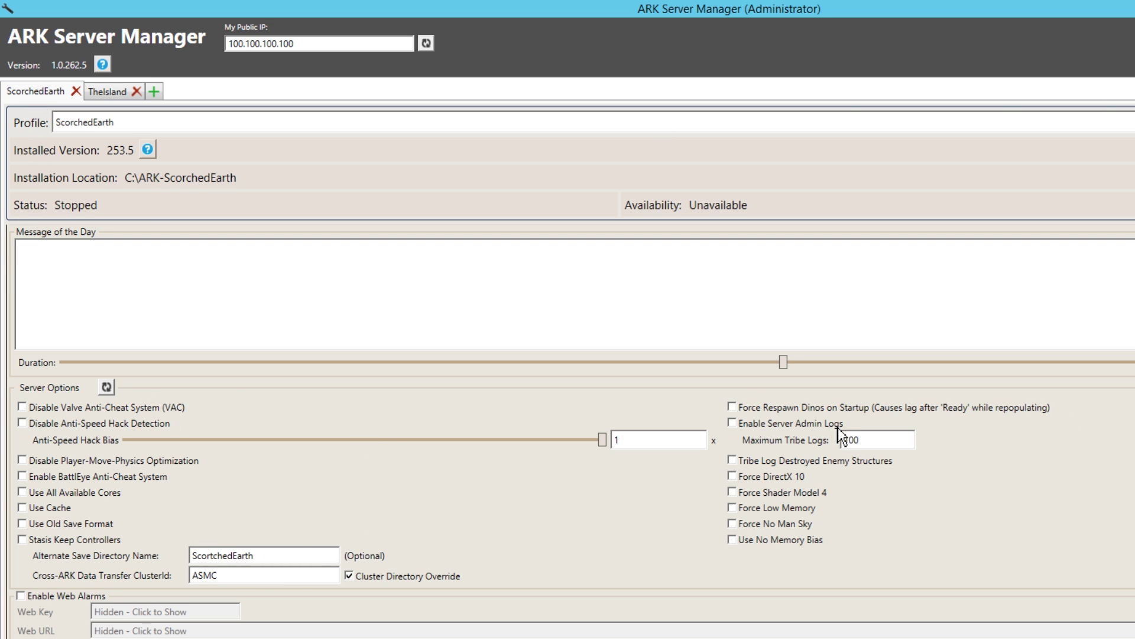
pyautogui.scroll(-2, 870, 453)
pyautogui.scroll(5, 887, 444)
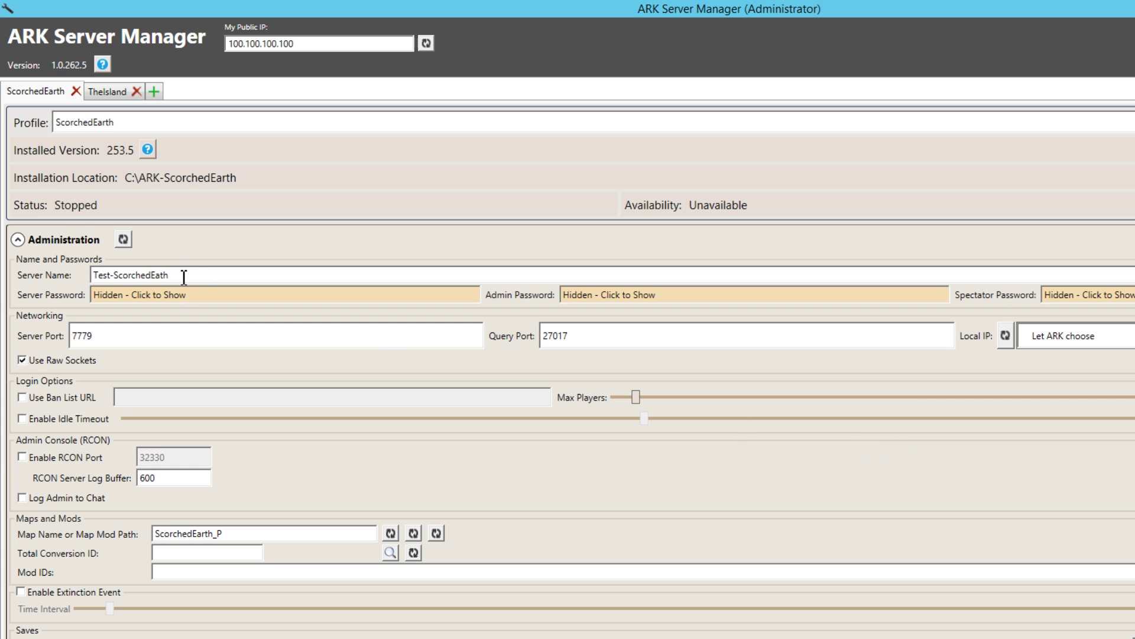
# Reveal both passwords, clear ScorchedEarth's admin password, and save the profile.
pyautogui.click(184, 296)
pyautogui.doubleClick(95, 296)
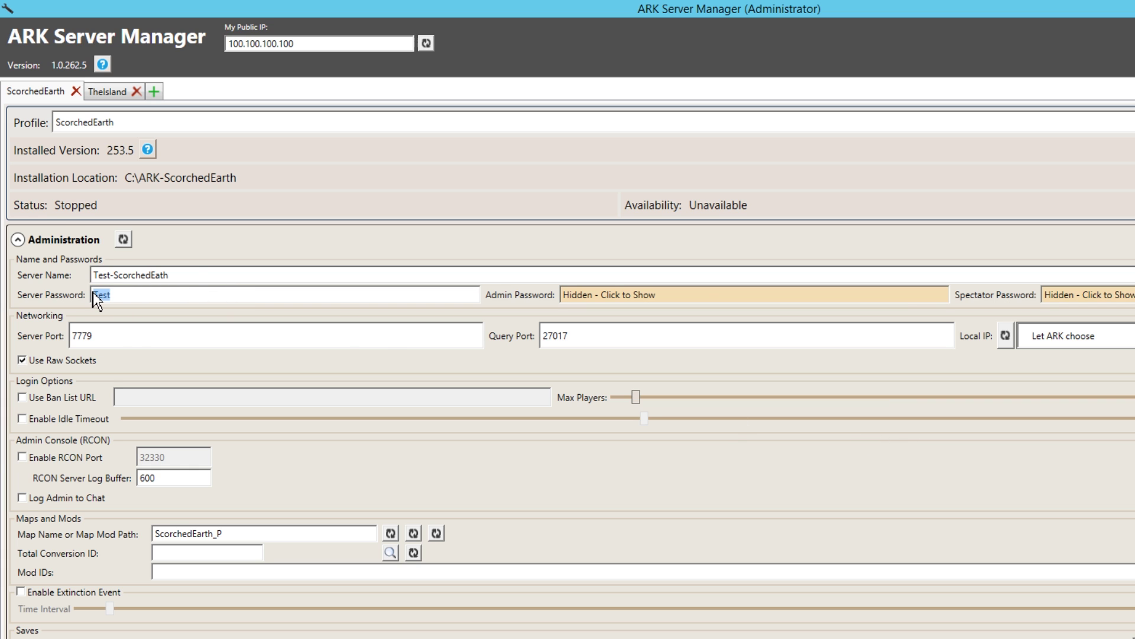
pyautogui.click(707, 297)
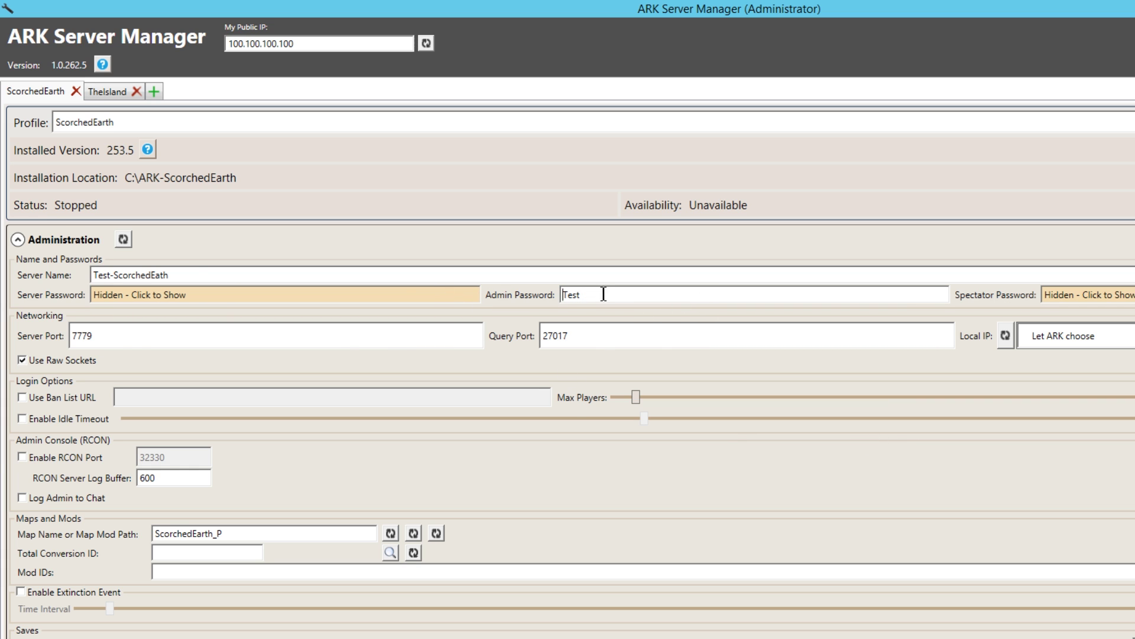
pyautogui.hotkey('ctrl', 'a')
pyautogui.press('BackSpace')
pyautogui.hotkey('ctrl', 's')
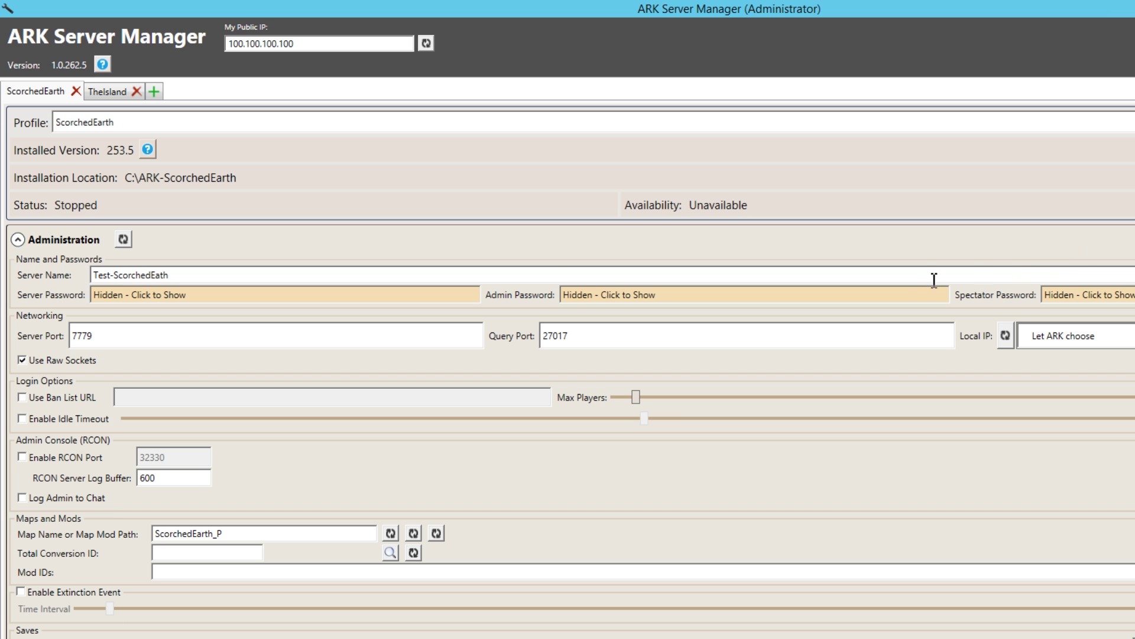
pyautogui.scroll(-2, 900, 293)
pyautogui.scroll(-1, 900, 293)
pyautogui.scroll(-2, 899, 294)
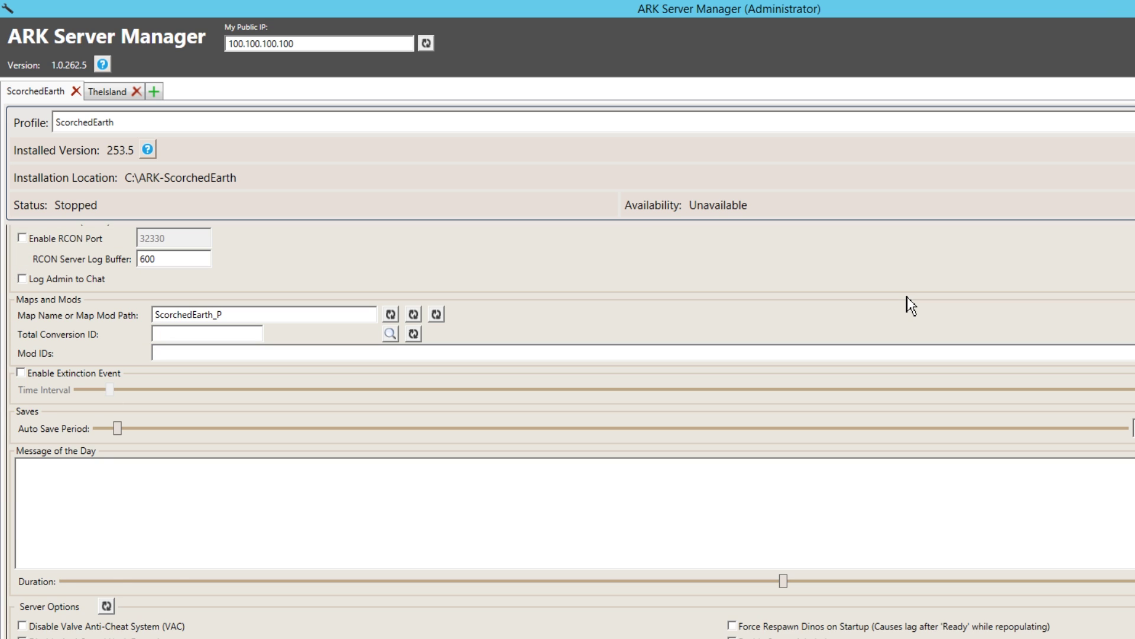
pyautogui.scroll(-3, 899, 293)
pyautogui.scroll(-2, 908, 296)
pyautogui.scroll(-2, 908, 297)
pyautogui.scroll(-1, 908, 297)
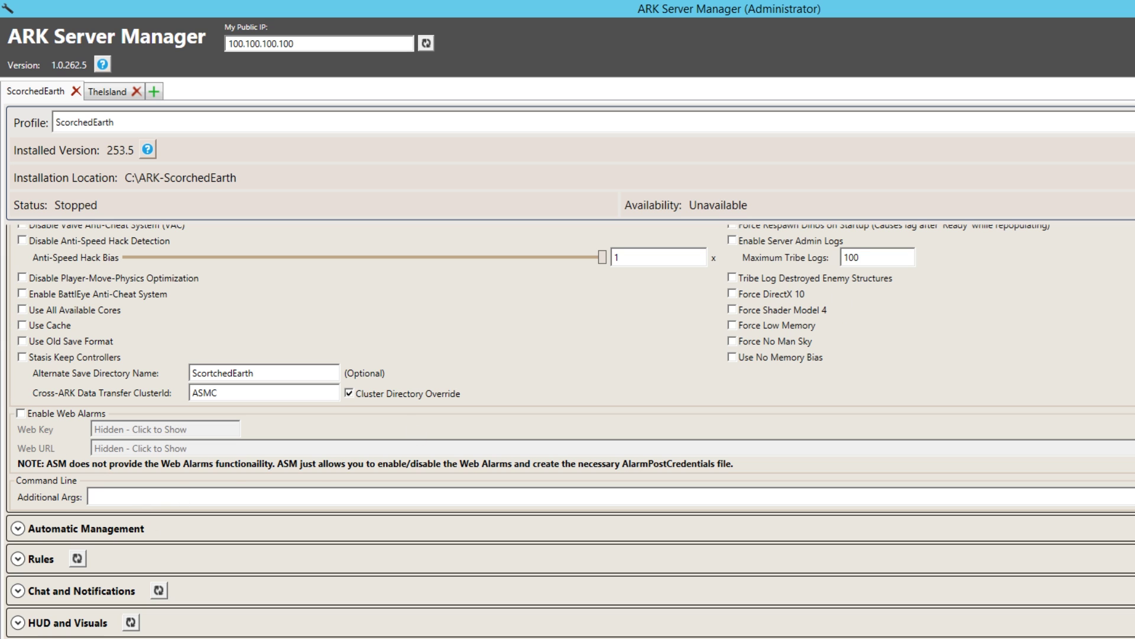
pyautogui.scroll(-2, 821, 265)
pyautogui.scroll(-2, 772, 287)
pyautogui.scroll(-4, 933, 367)
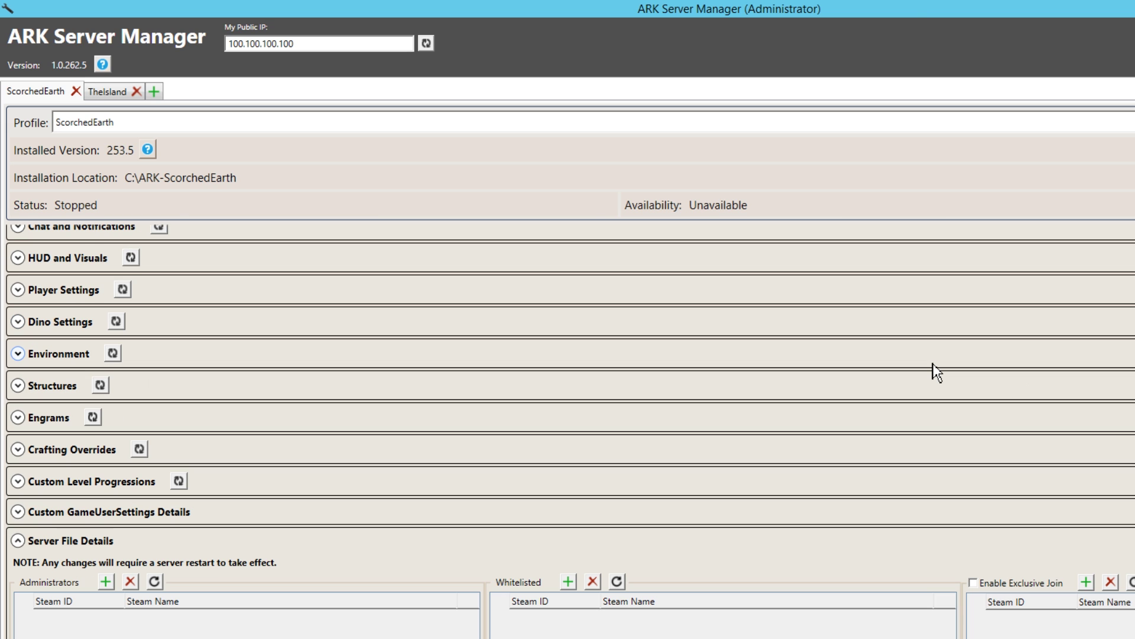
pyautogui.scroll(-1, 932, 368)
pyautogui.scroll(-1, 936, 373)
pyautogui.scroll(2, 913, 409)
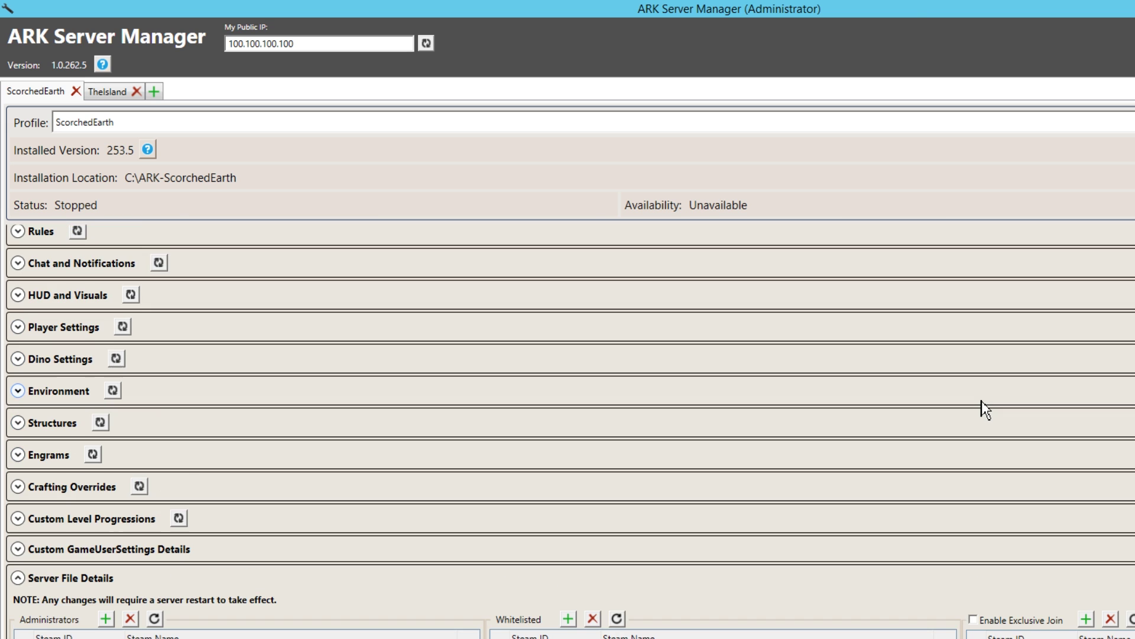
pyautogui.scroll(3, 982, 408)
pyautogui.scroll(2, 982, 408)
pyautogui.scroll(3, 983, 408)
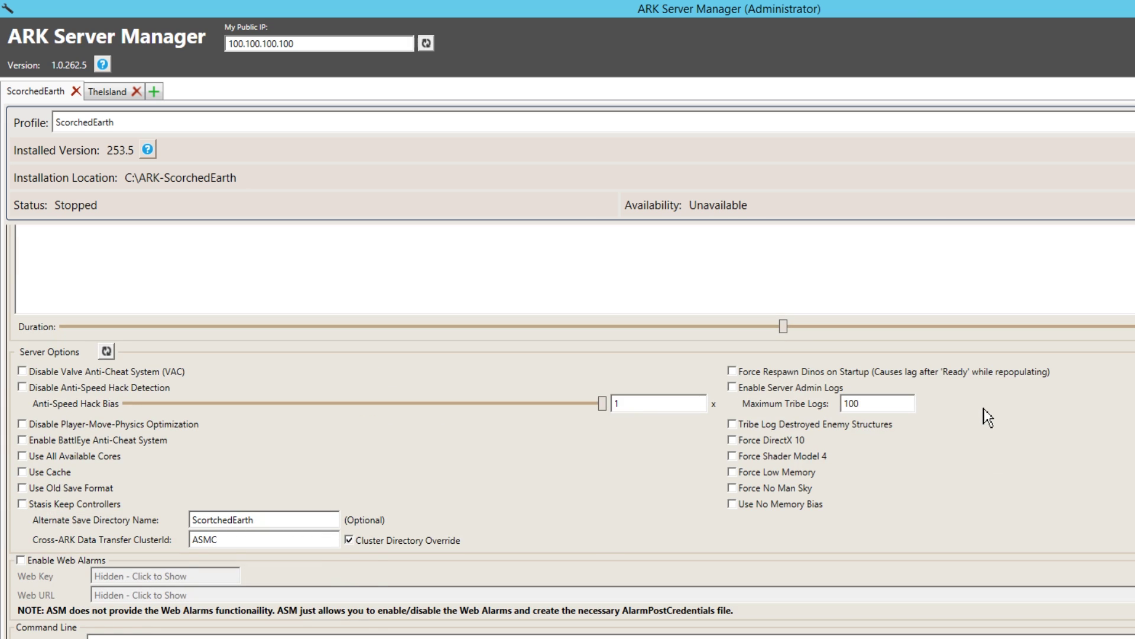
pyautogui.scroll(3, 985, 416)
pyautogui.scroll(2, 987, 418)
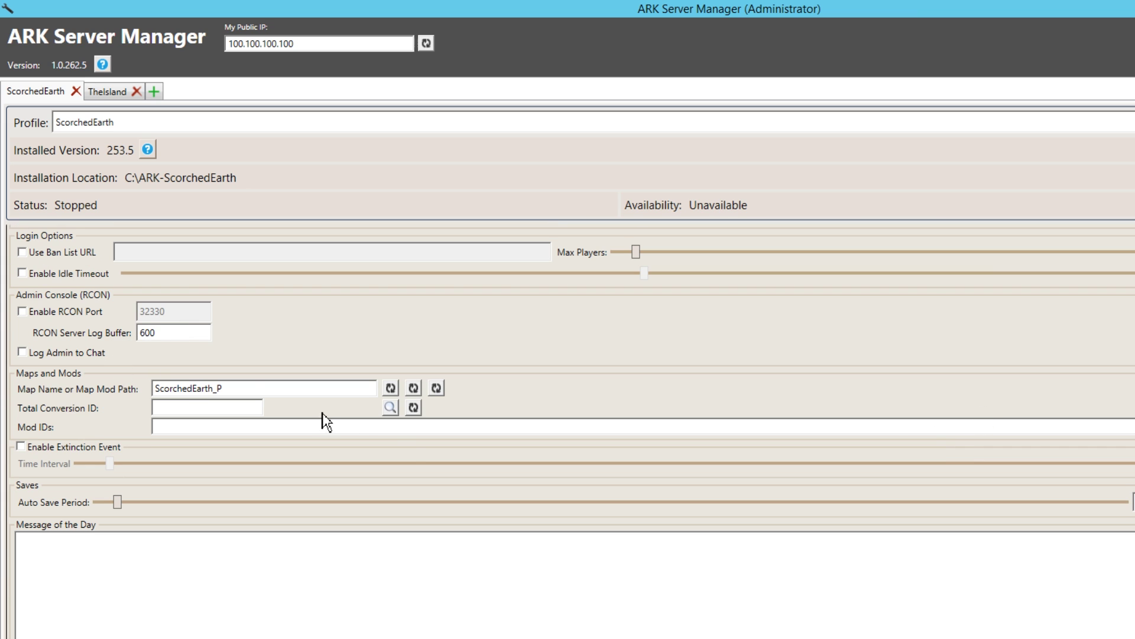
pyautogui.scroll(-3, 382, 435)
pyautogui.scroll(-3, 413, 442)
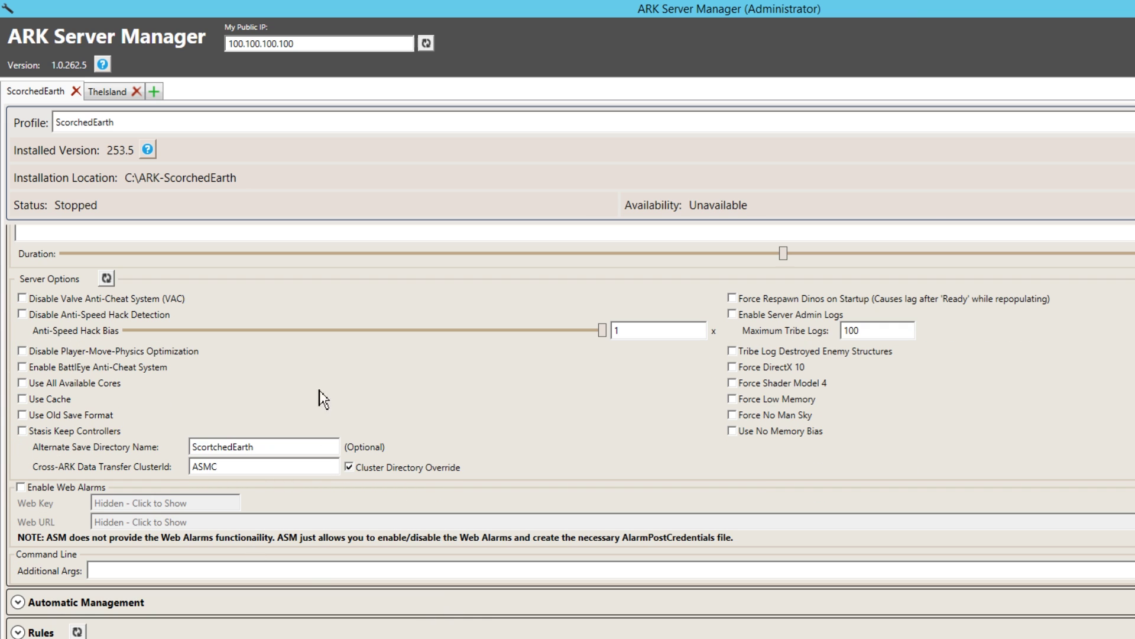
pyautogui.scroll(-4, 741, 477)
pyautogui.scroll(-5, 755, 482)
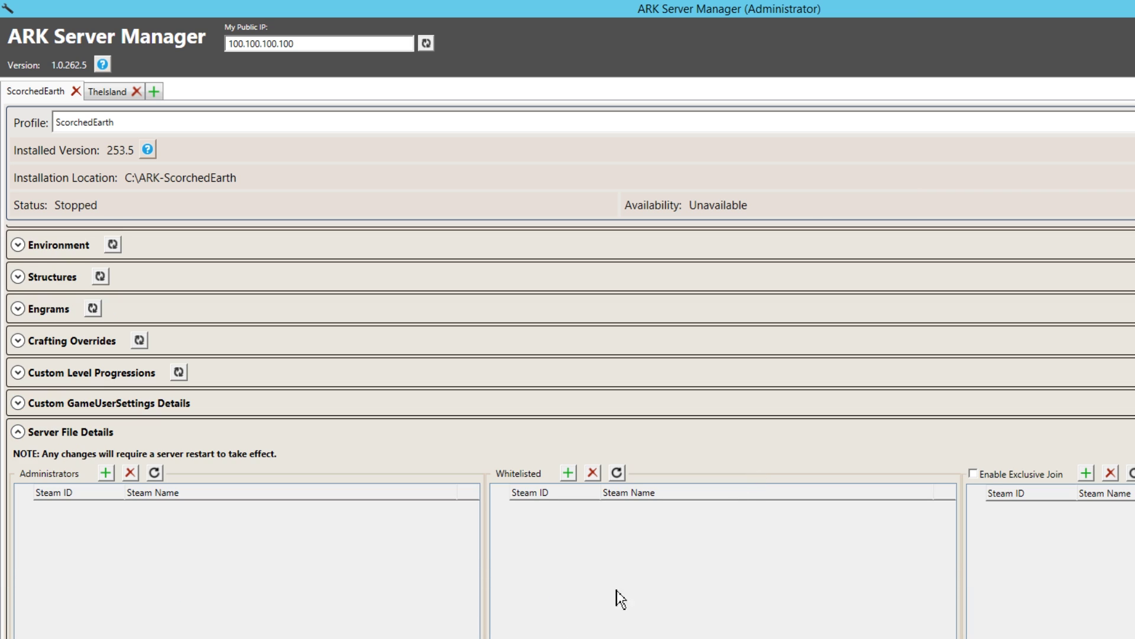
# Open the Add Steam Users form for the Administrators list.
pyautogui.click(105, 473)
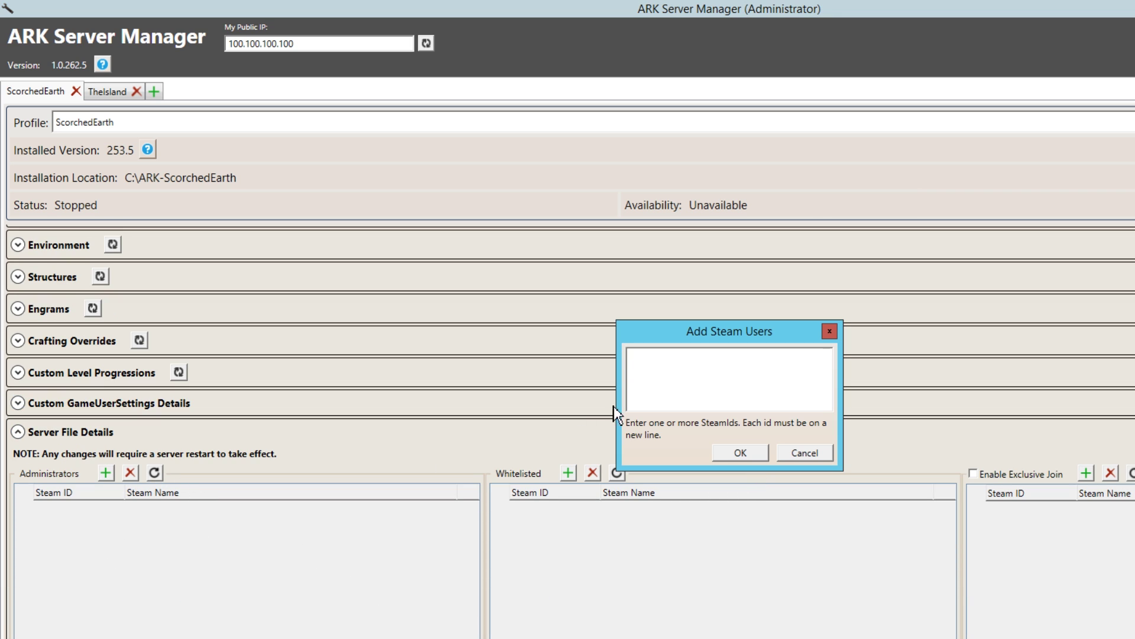
pyautogui.hotkey('ctrl', 'v')
pyautogui.click(727, 448)
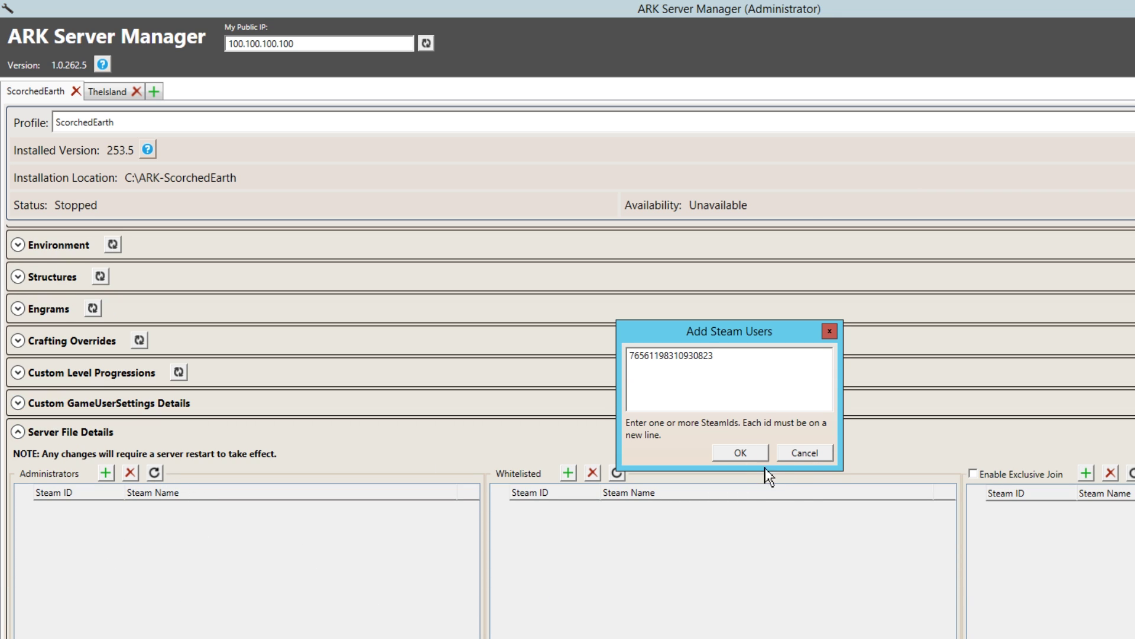
pyautogui.click(976, 474)
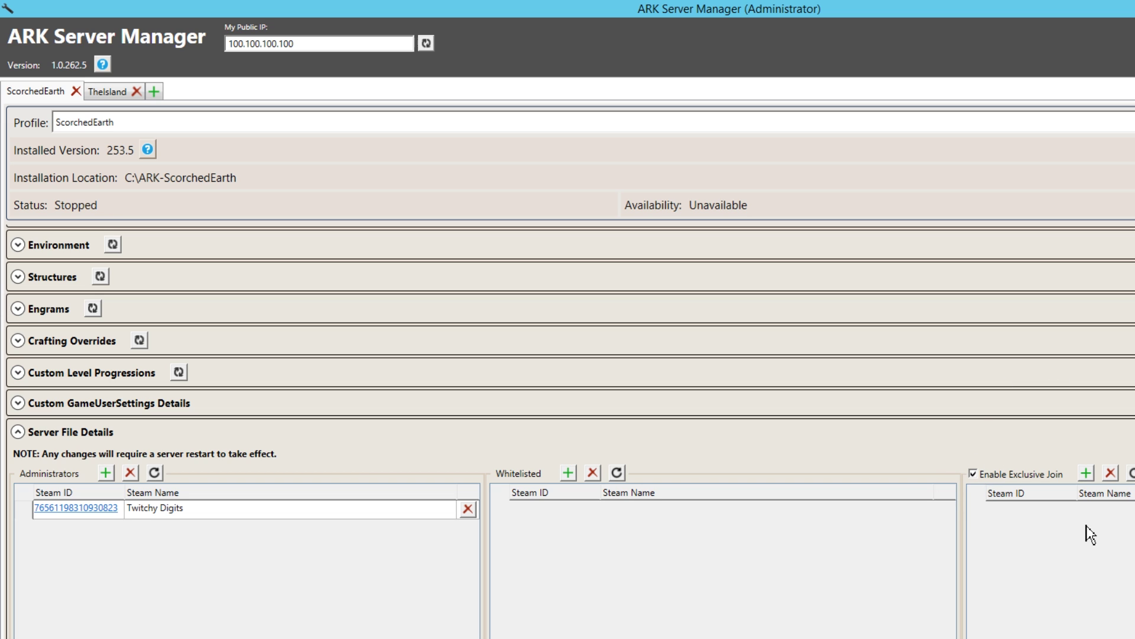
pyautogui.click(1083, 475)
pyautogui.click(766, 401)
pyautogui.hotkey('ctrl', 'v')
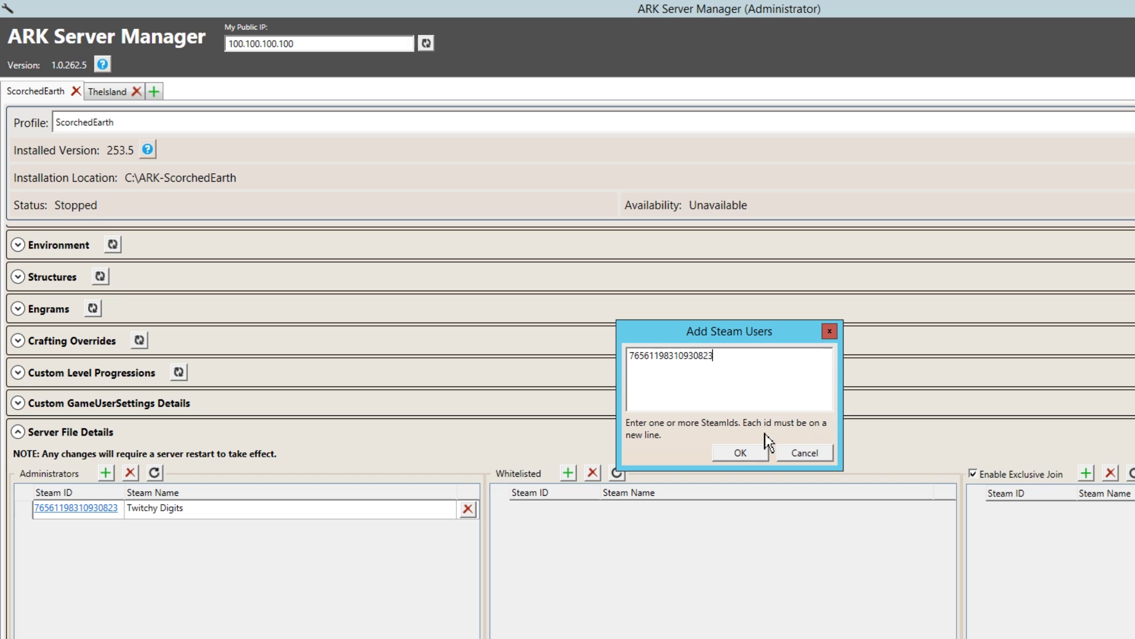
pyautogui.click(743, 454)
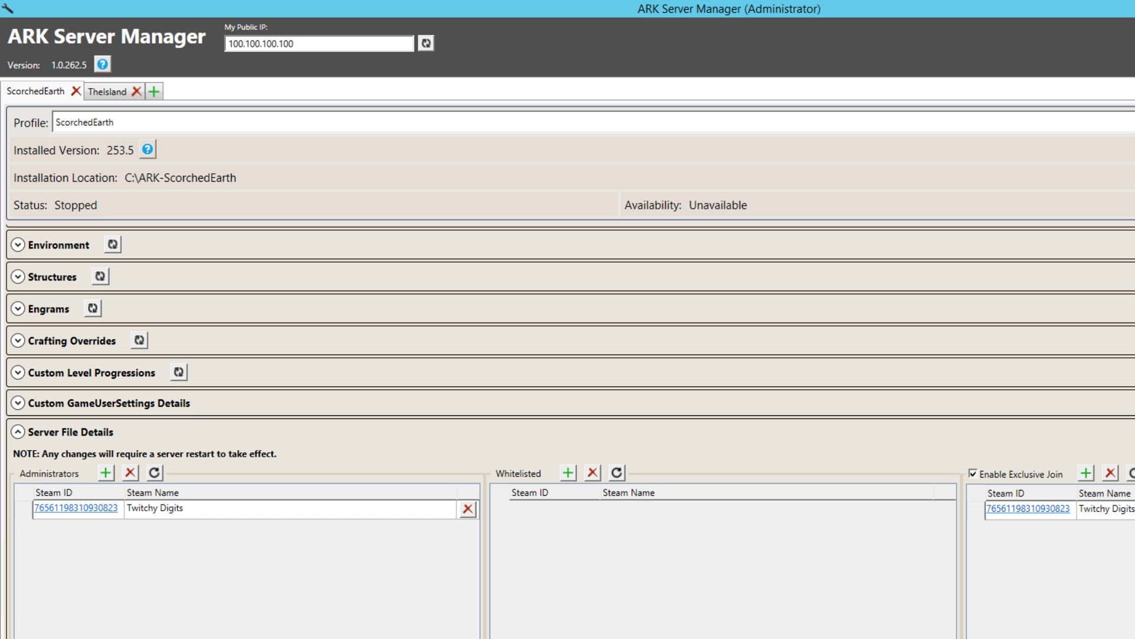
pyautogui.scroll(5, 1011, 443)
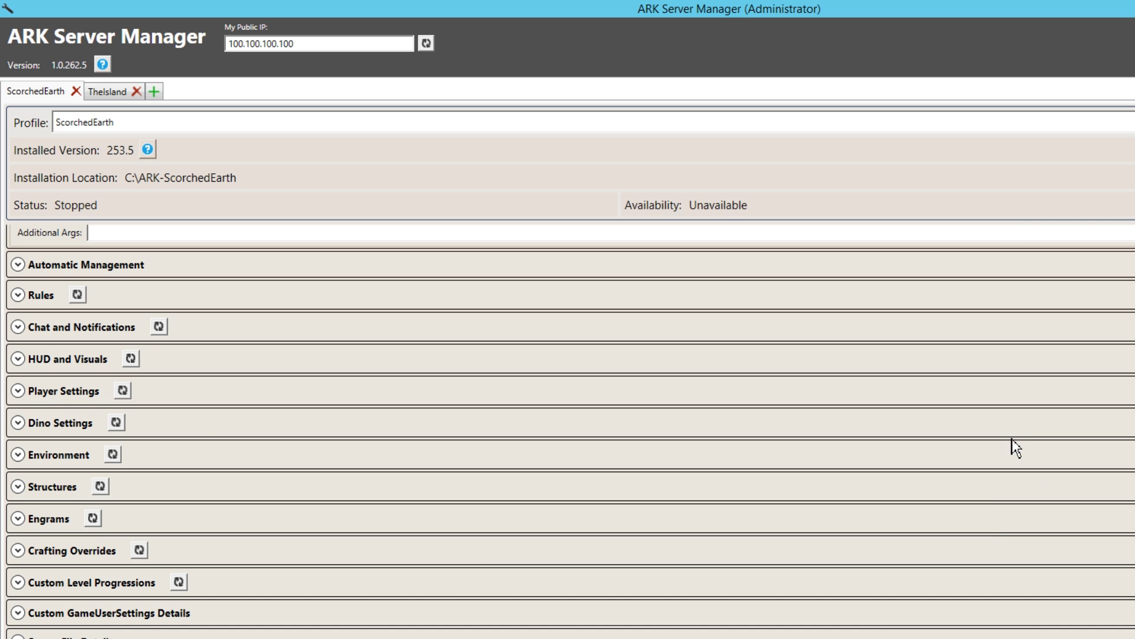
pyautogui.scroll(2, 989, 519)
pyautogui.scroll(3, 992, 525)
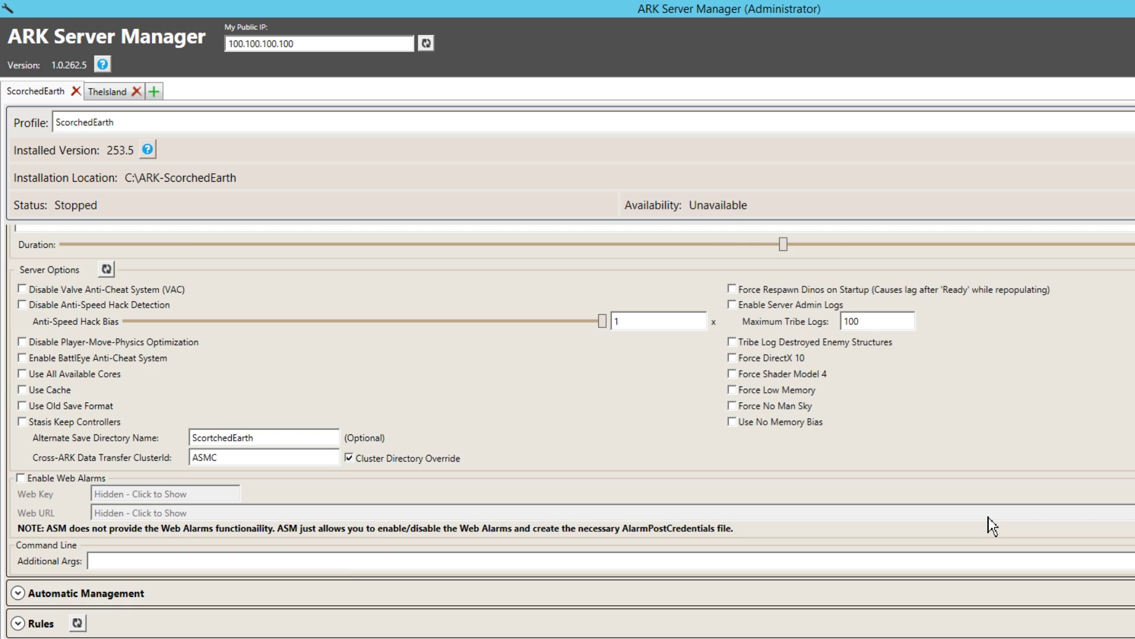
pyautogui.scroll(2, 991, 525)
pyautogui.scroll(1, 991, 526)
pyautogui.scroll(1, 991, 526)
pyautogui.scroll(3, 991, 525)
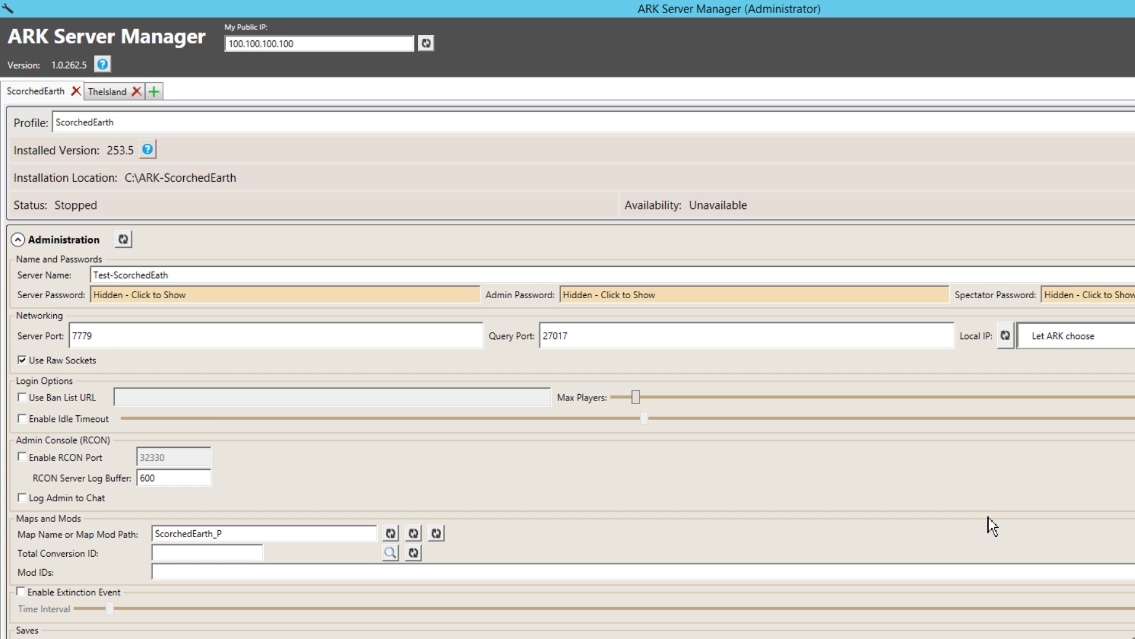
pyautogui.scroll(-4, 988, 519)
pyautogui.scroll(-5, 710, 513)
pyautogui.scroll(-3, 424, 505)
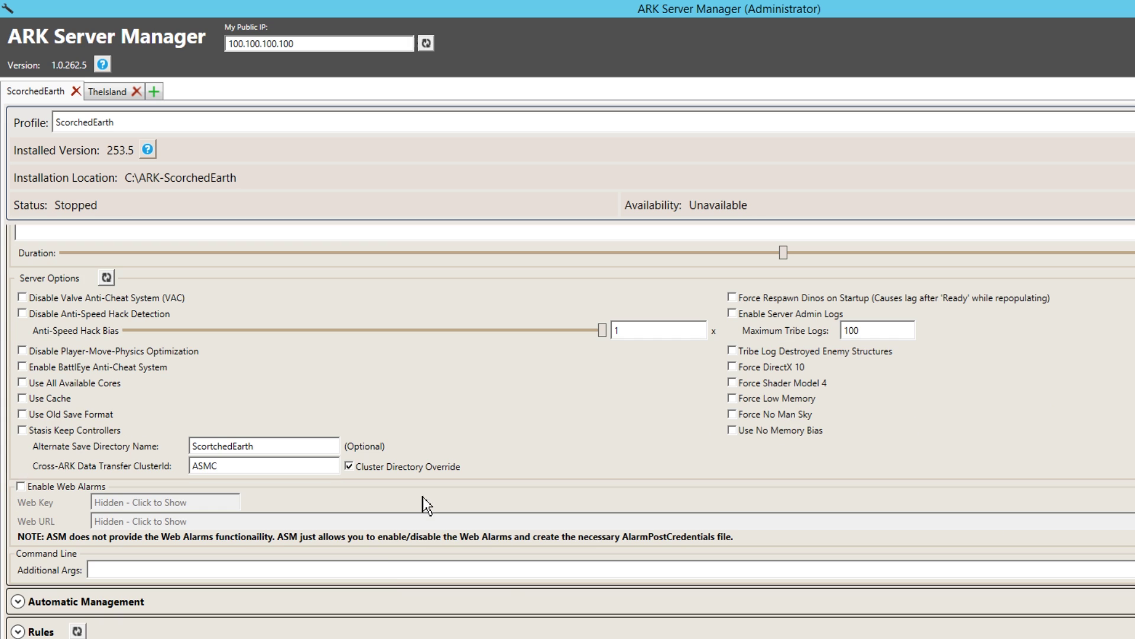
pyautogui.scroll(-5, 656, 497)
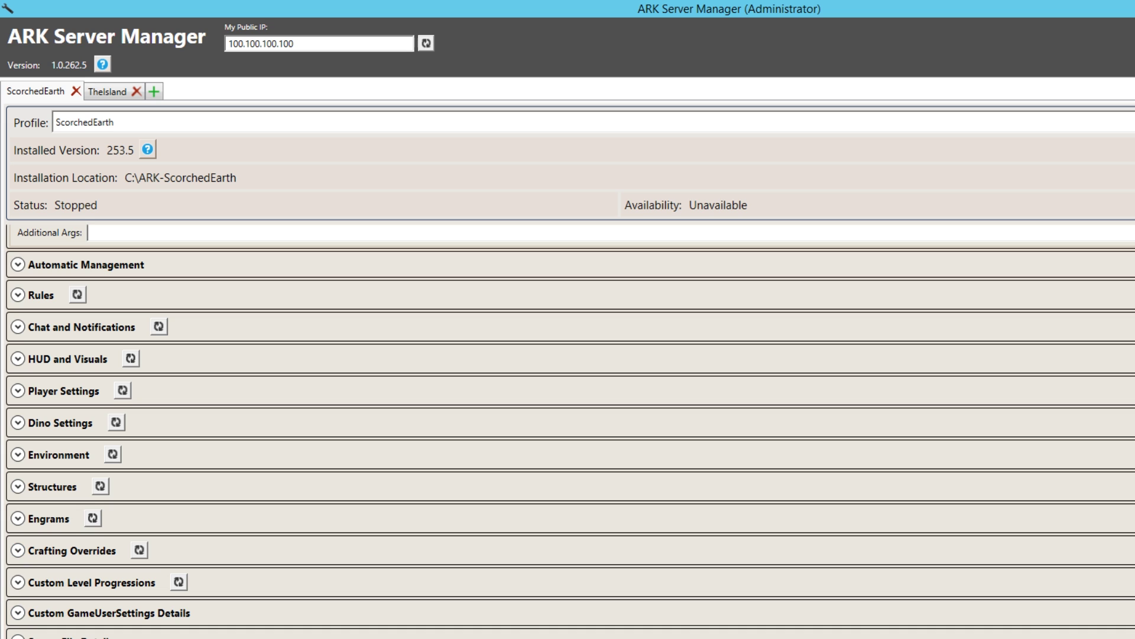
# Expand Server File Details and start both the ScorchedEarth and TheIsland servers.
pyautogui.click(18, 635)
pyautogui.scroll(-2, 846, 633)
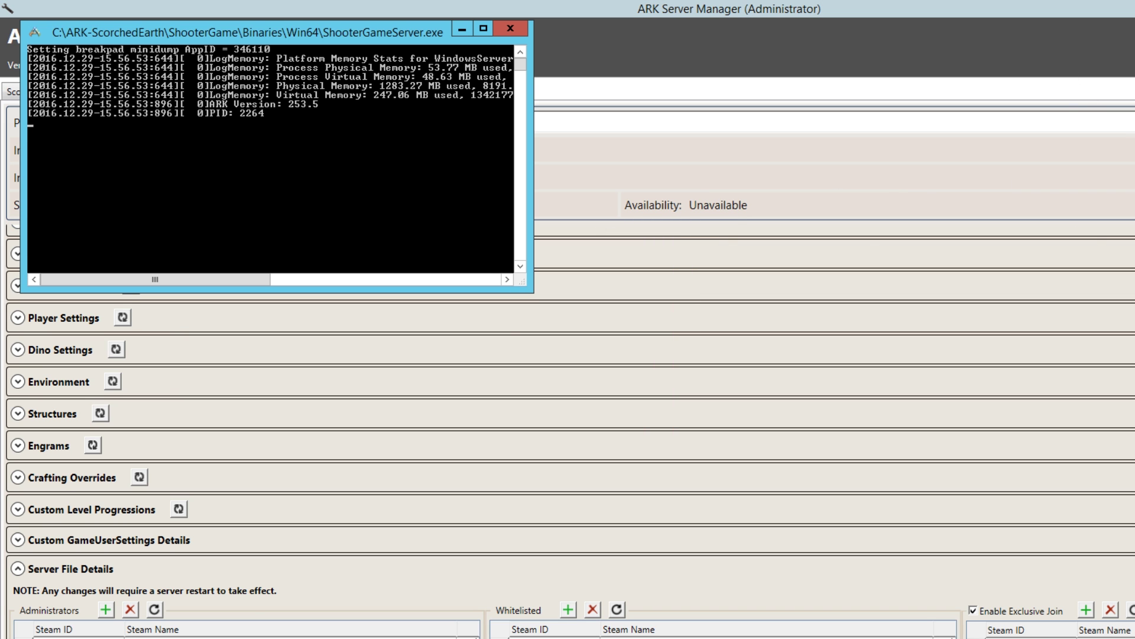
pyautogui.click(917, 175)
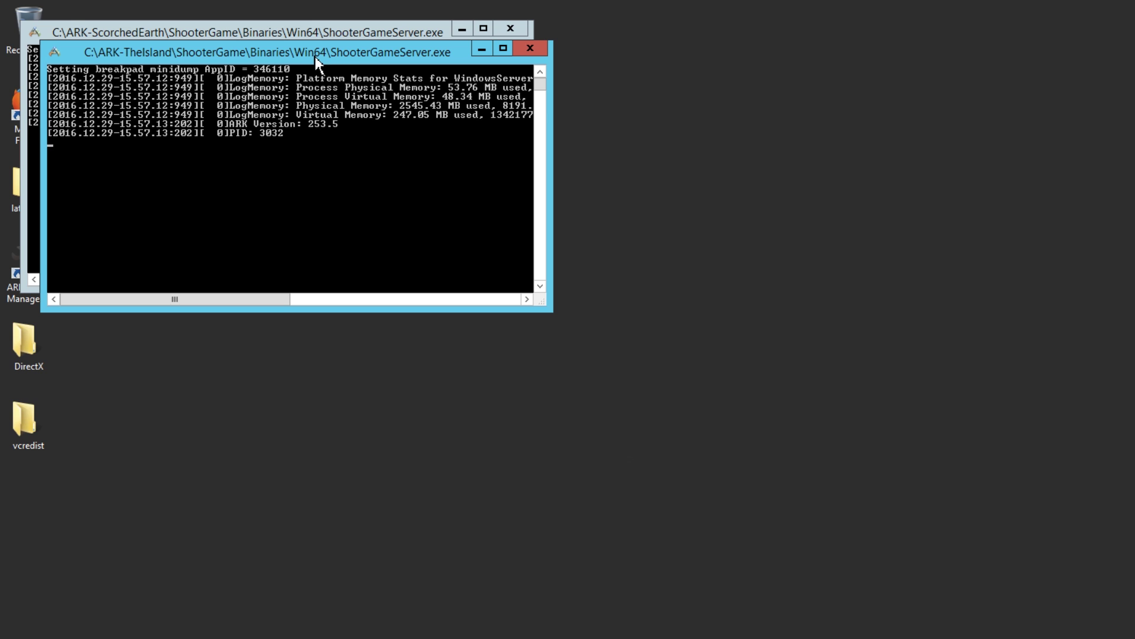
# Line up the TheIsland and ScorchedEarth console windows side by side along the top.
pyautogui.moveTo(315, 56); pyautogui.dragTo(812, 36)
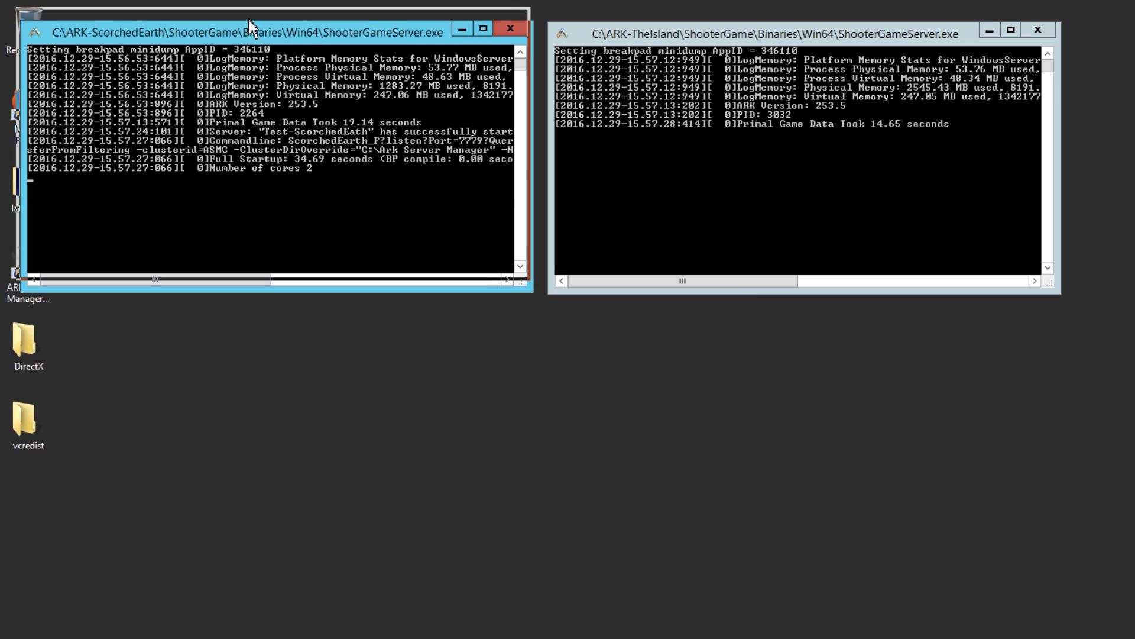
pyautogui.moveTo(256, 36); pyautogui.dragTo(247, 22)
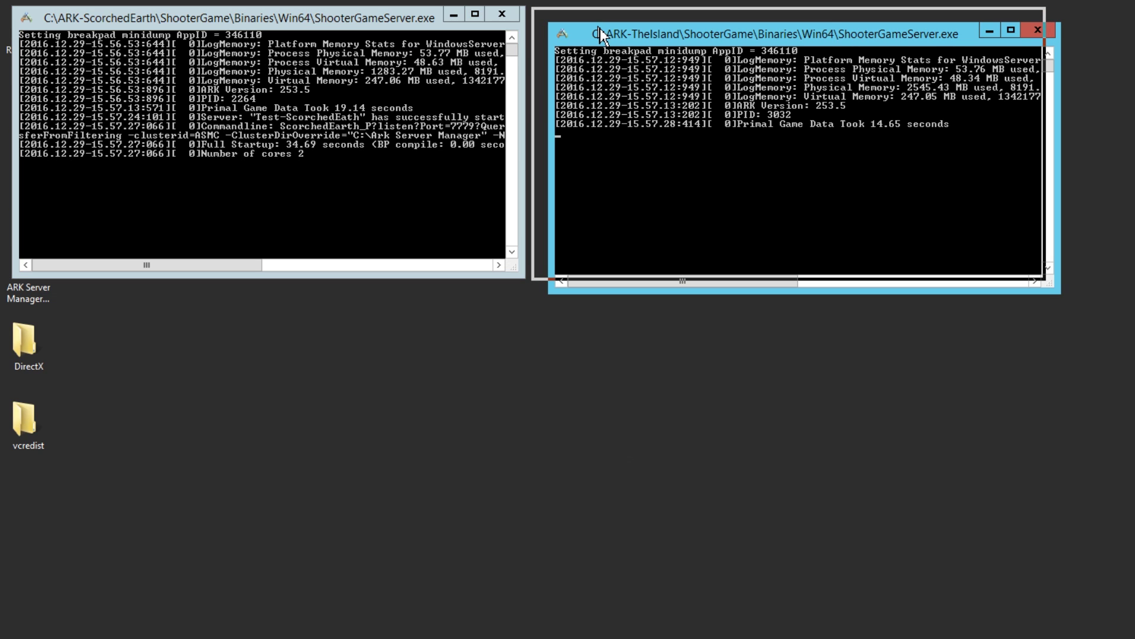
pyautogui.moveTo(600, 31); pyautogui.dragTo(585, 16)
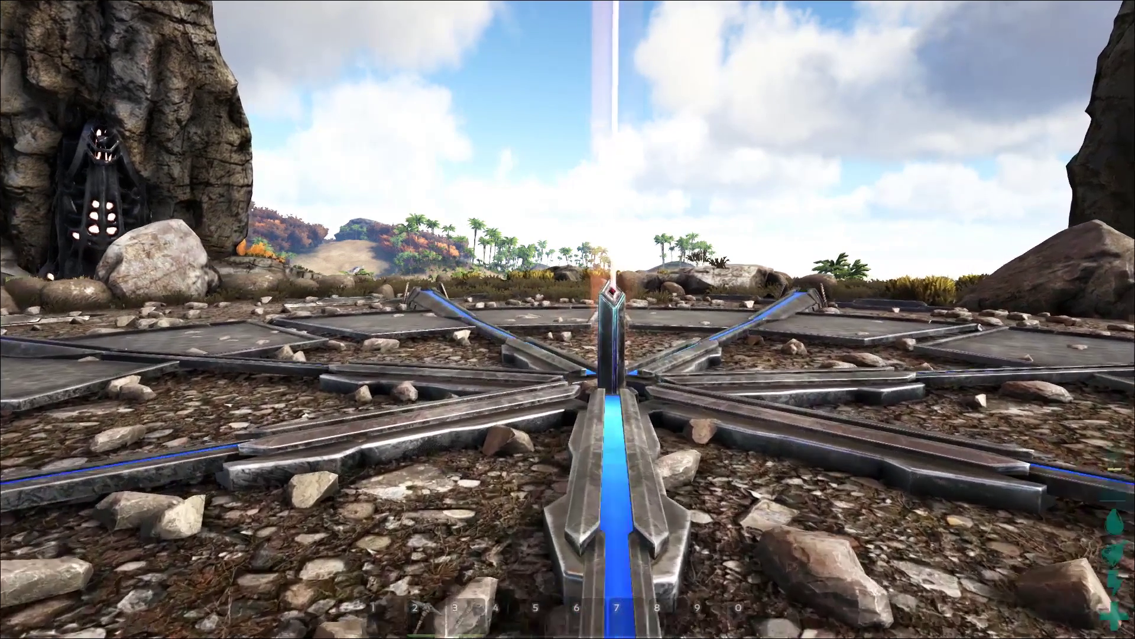
# Use the obelisk terminal to join Test-ScorchedEath with the current survivor.
pyautogui.press('w')
pyautogui.press('e')
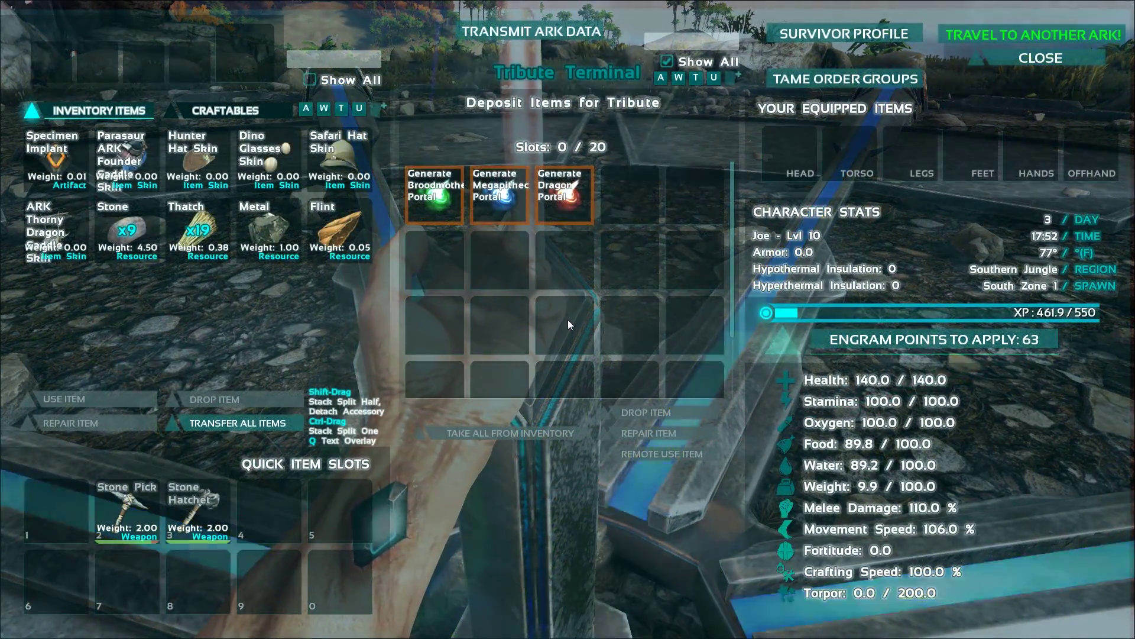
pyautogui.click(991, 40)
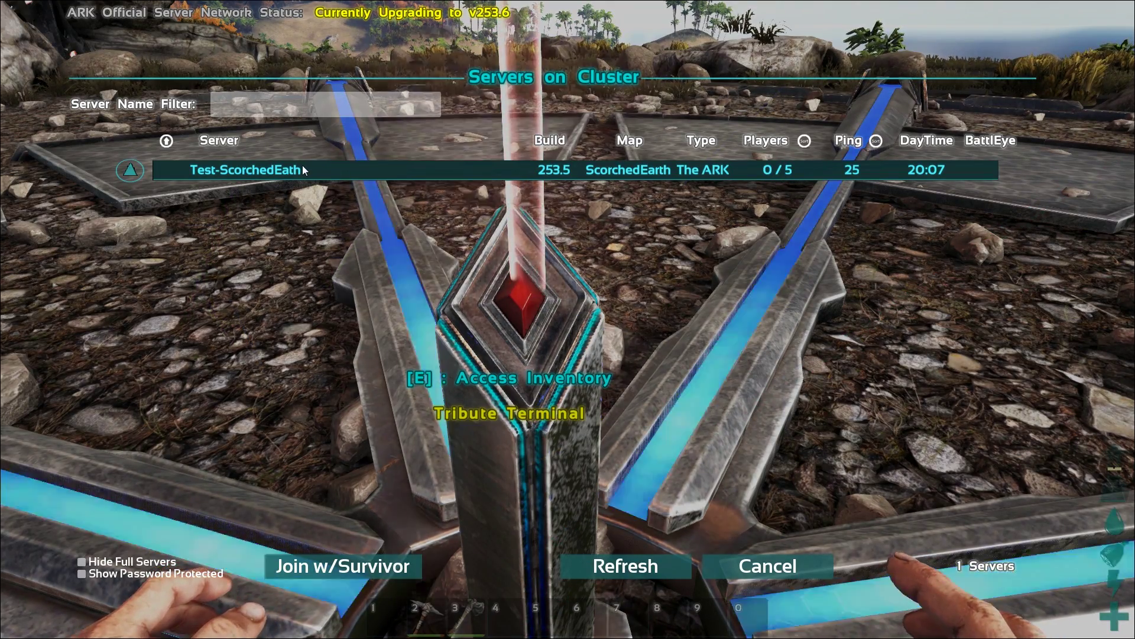
pyautogui.click(343, 565)
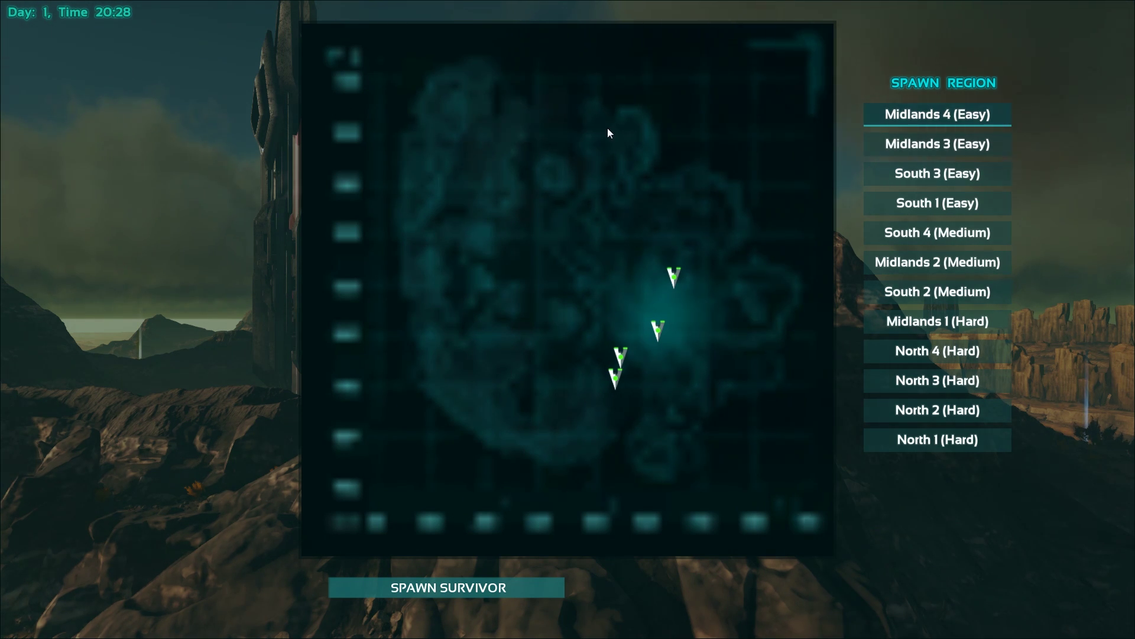
pyautogui.click(945, 145)
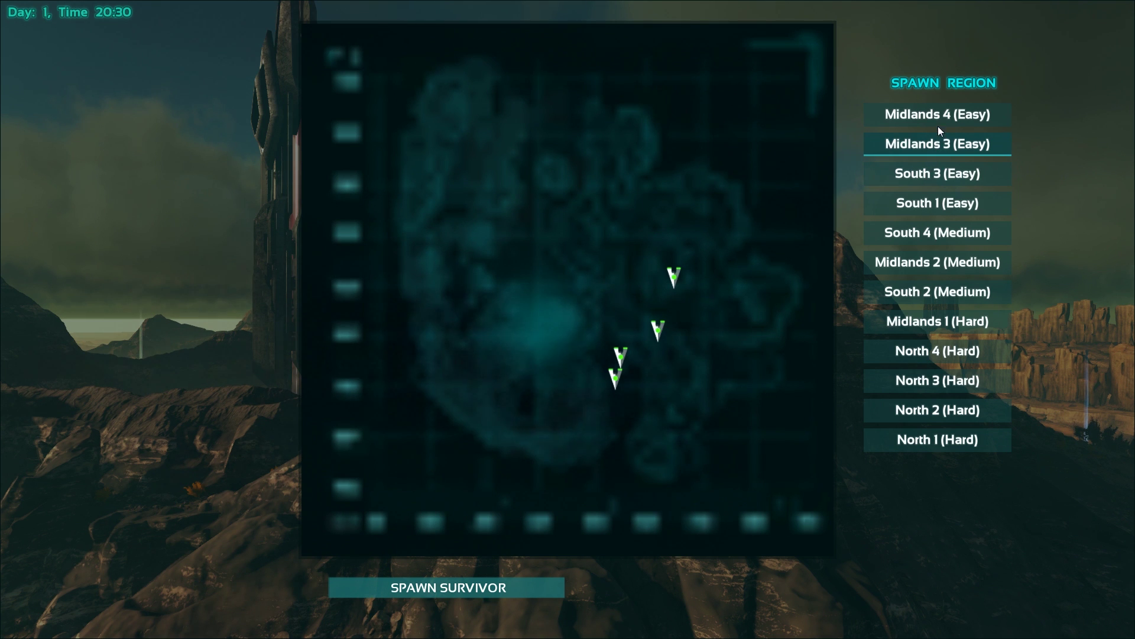
pyautogui.click(929, 171)
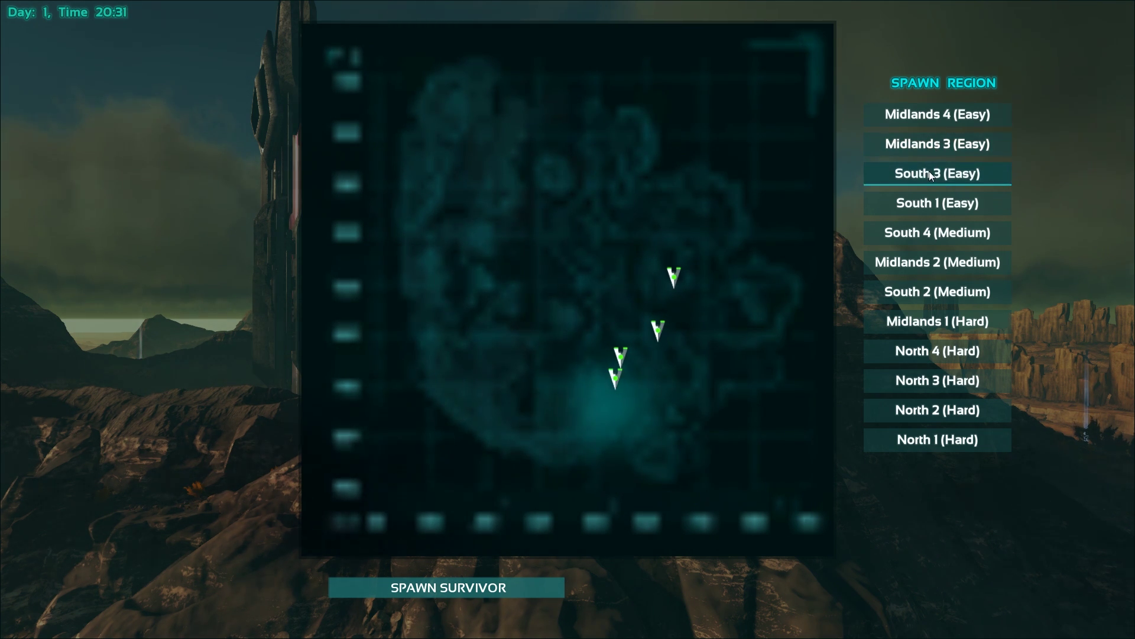
pyautogui.click(924, 206)
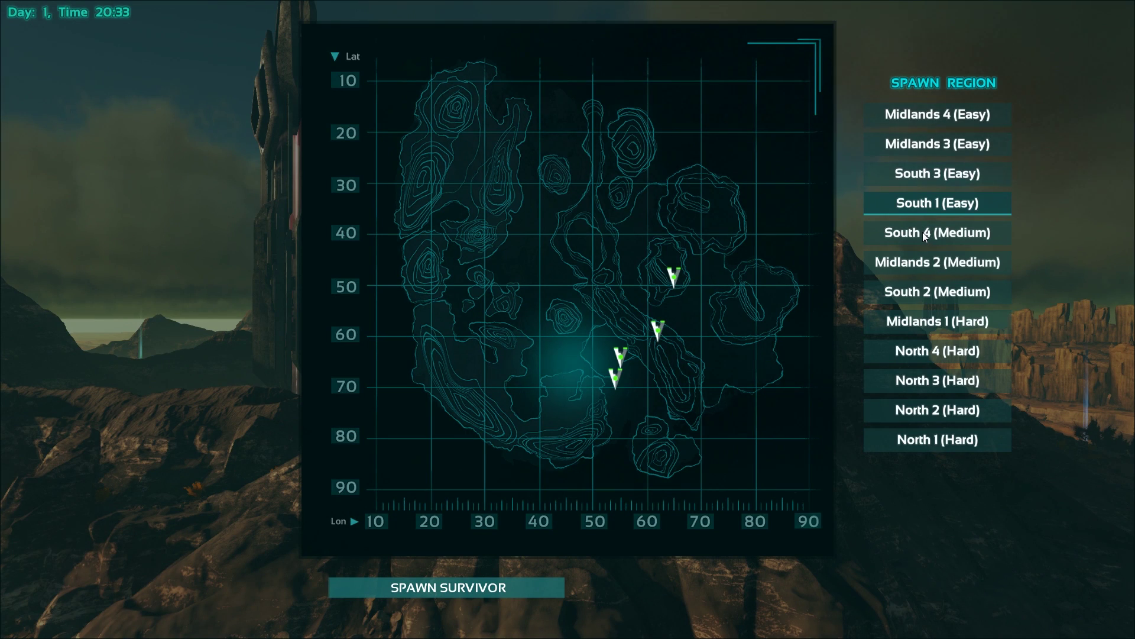
pyautogui.click(921, 233)
pyautogui.click(921, 269)
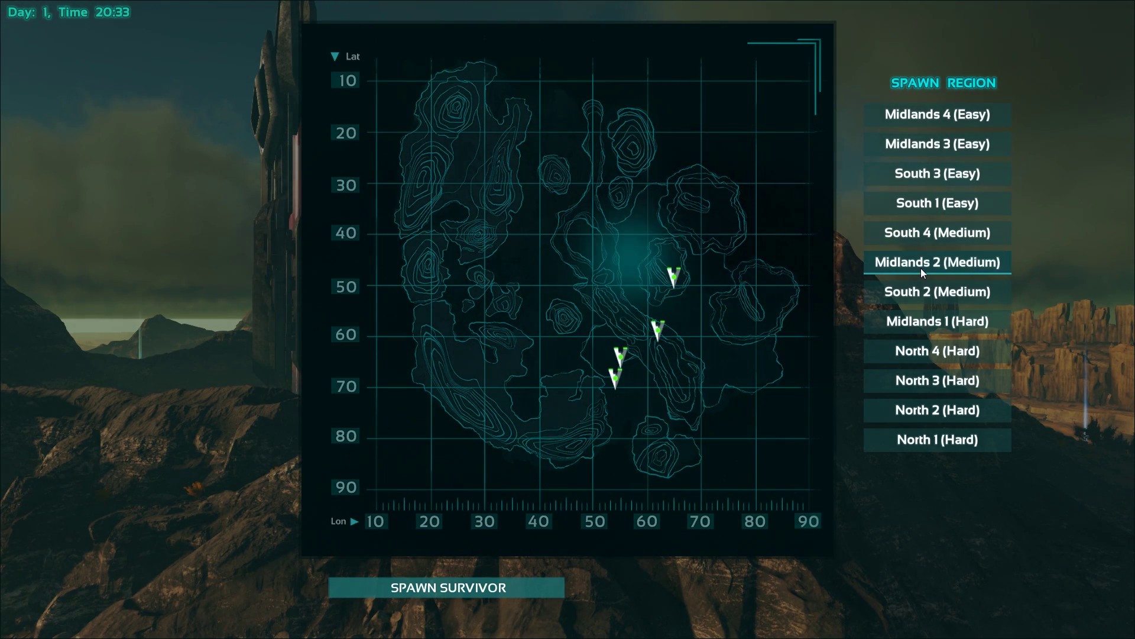
pyautogui.click(920, 293)
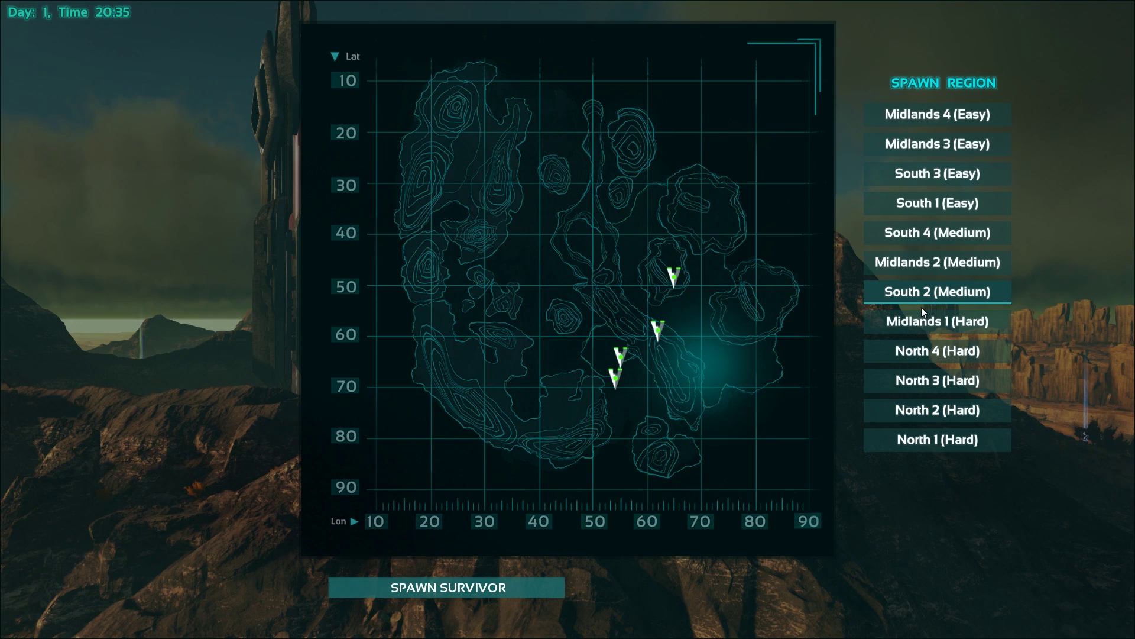
pyautogui.click(918, 323)
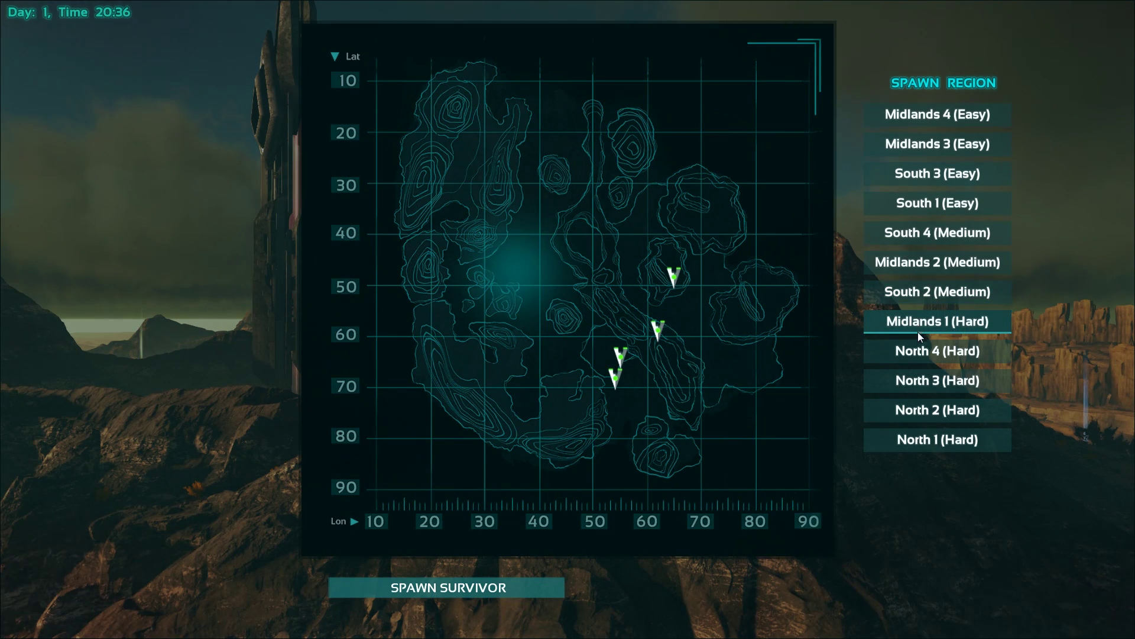
pyautogui.click(918, 351)
pyautogui.click(921, 381)
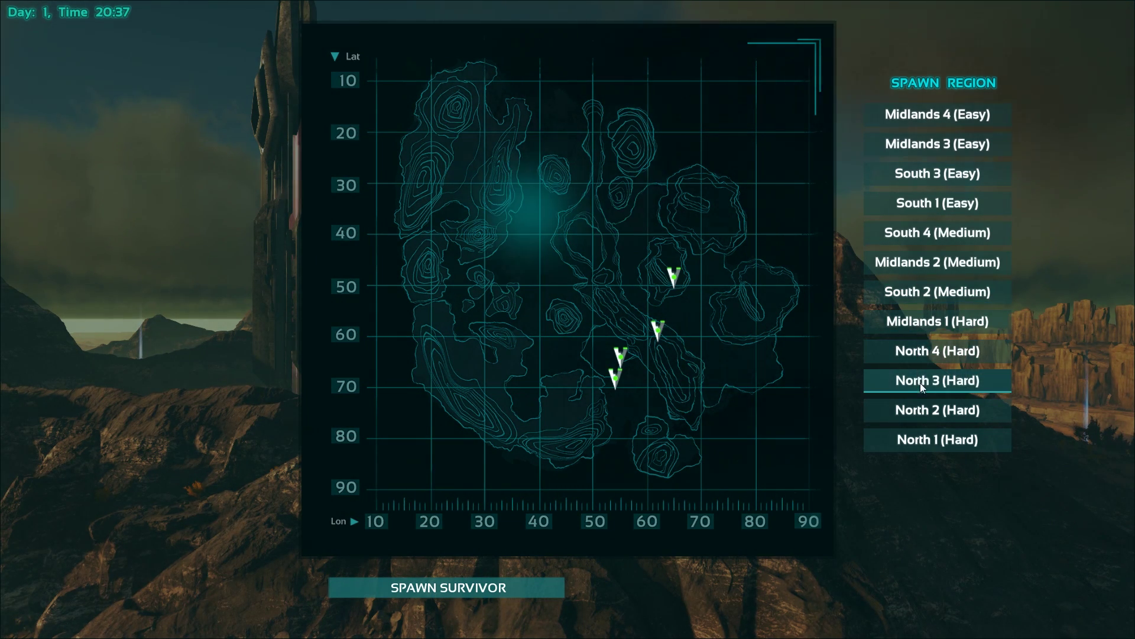
pyautogui.click(923, 410)
pyautogui.click(925, 440)
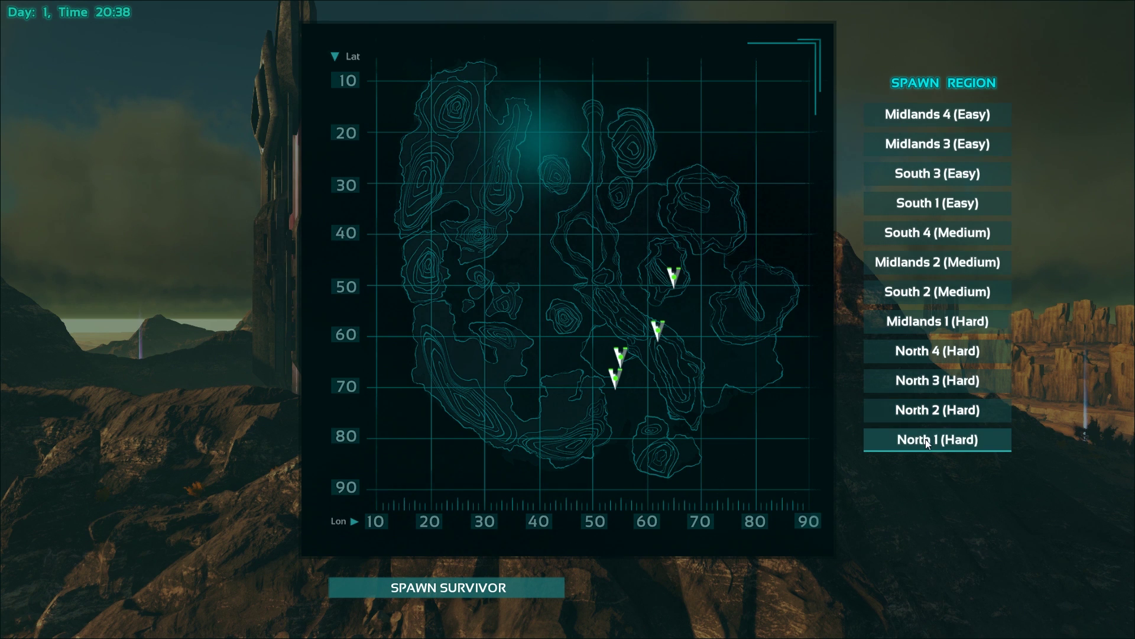
pyautogui.click(940, 126)
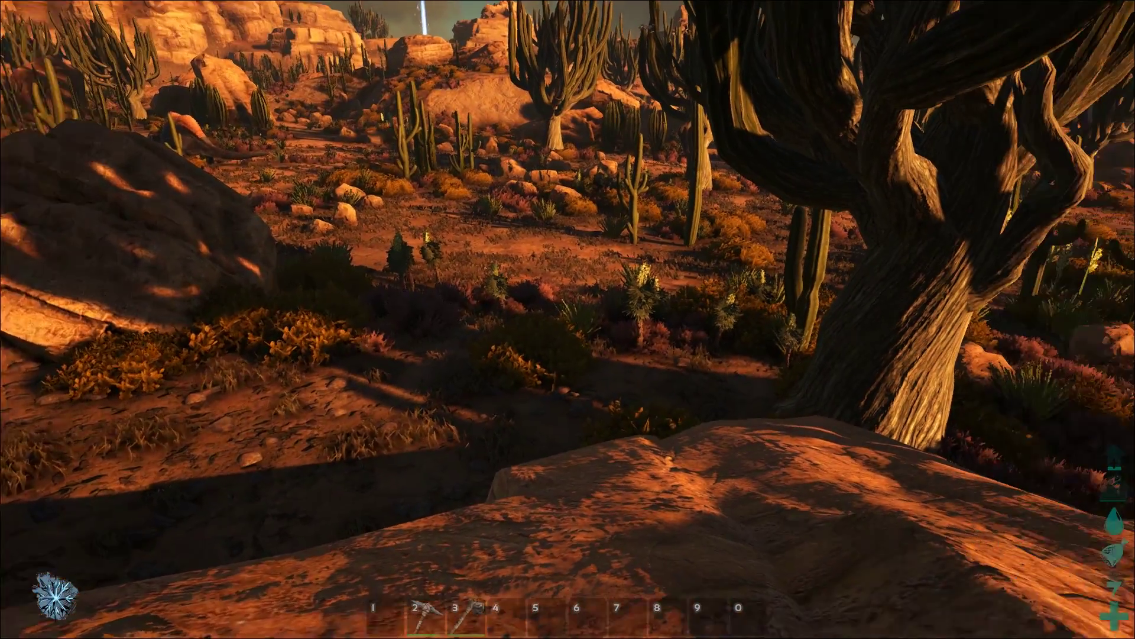
pyautogui.press('e')
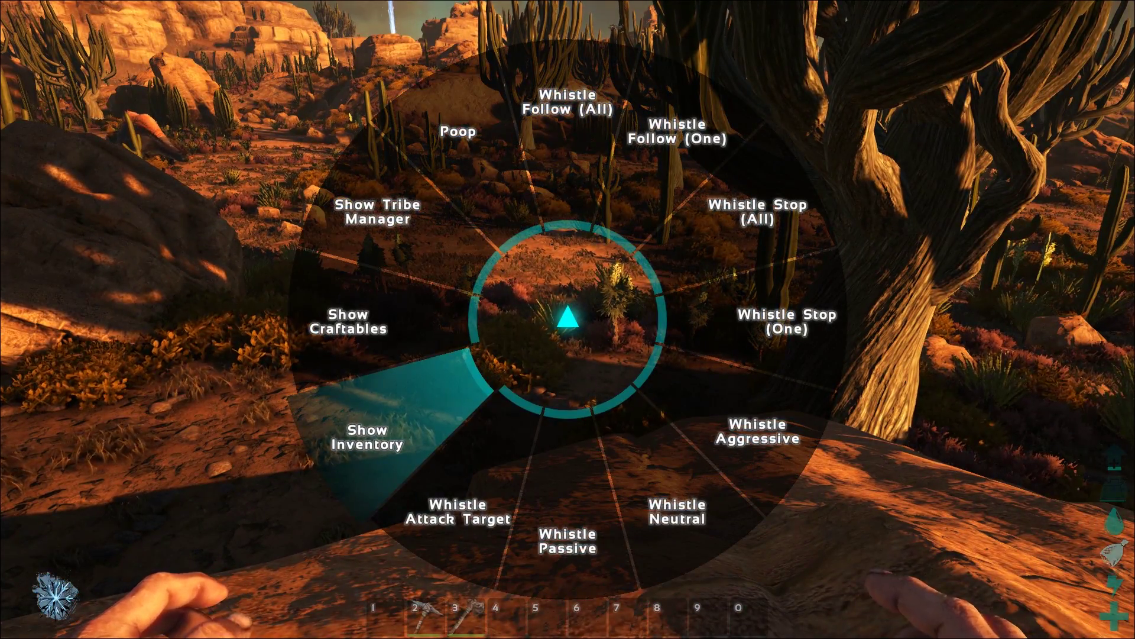
pyautogui.press('e')
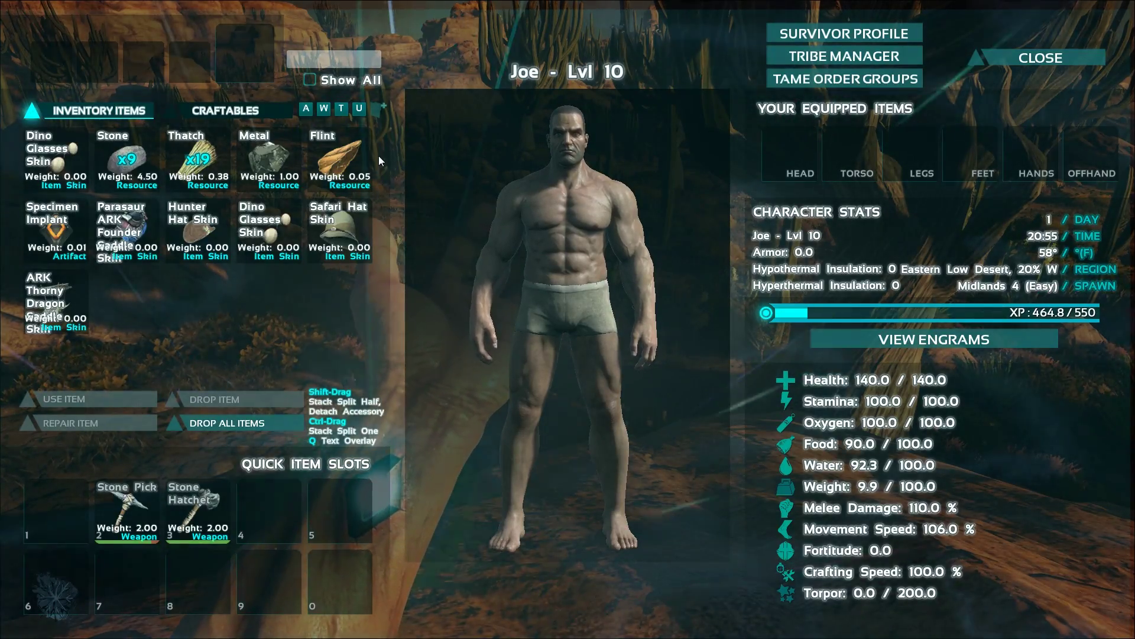
pyautogui.press('i')
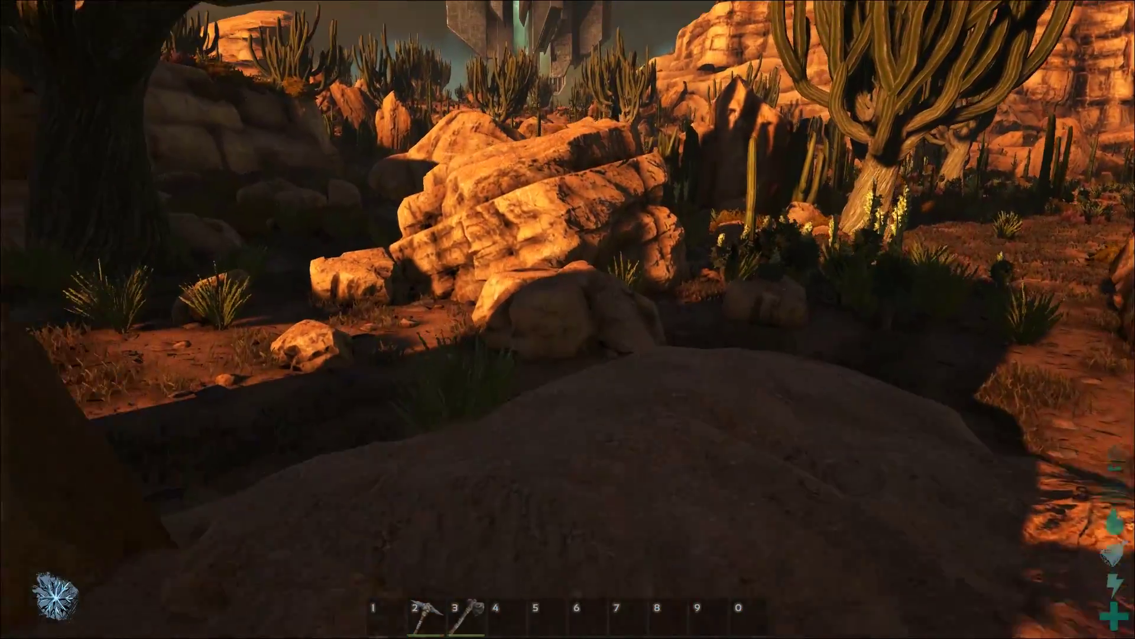
# Walk forward across the Scorched Earth desert toward the sandstone rocks.
pyautogui.press('w')
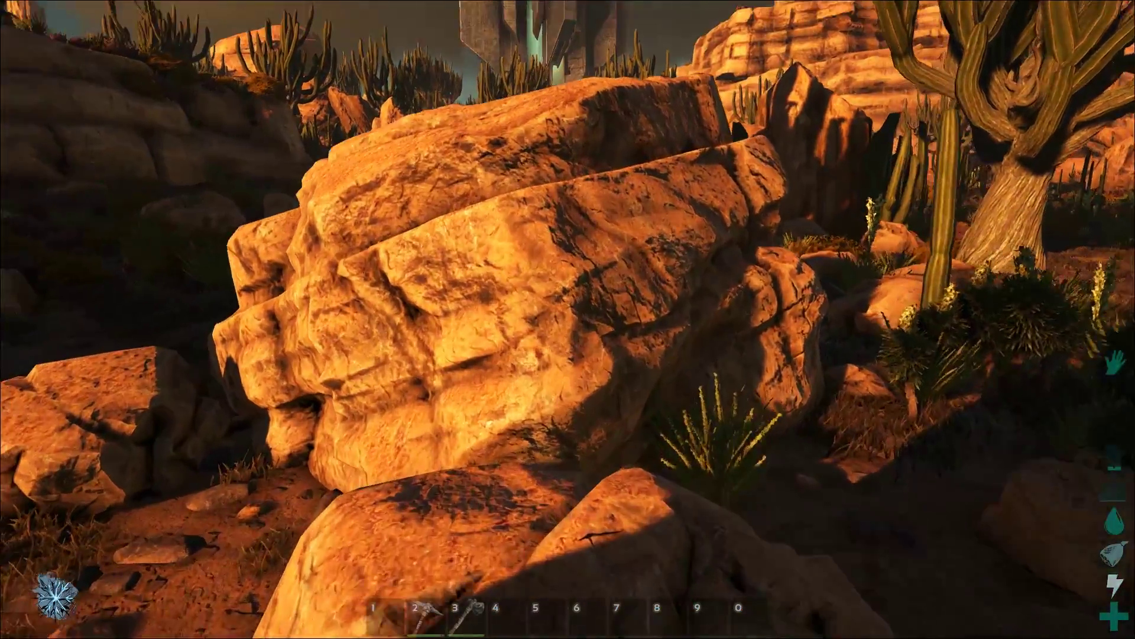